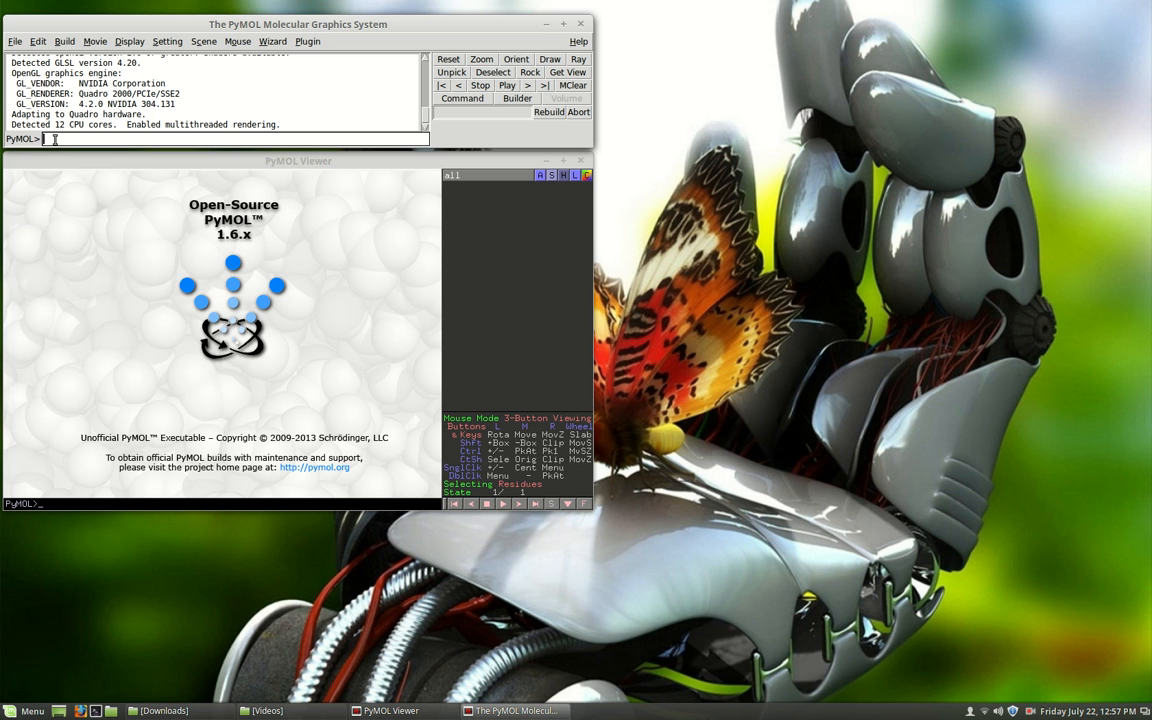
# Load the alpha-hemolysin structure 7ahl with the fetch command.
pyautogui.moveTo(127, 28); pyautogui.dragTo(174, 107)
pyautogui.click(95, 217)
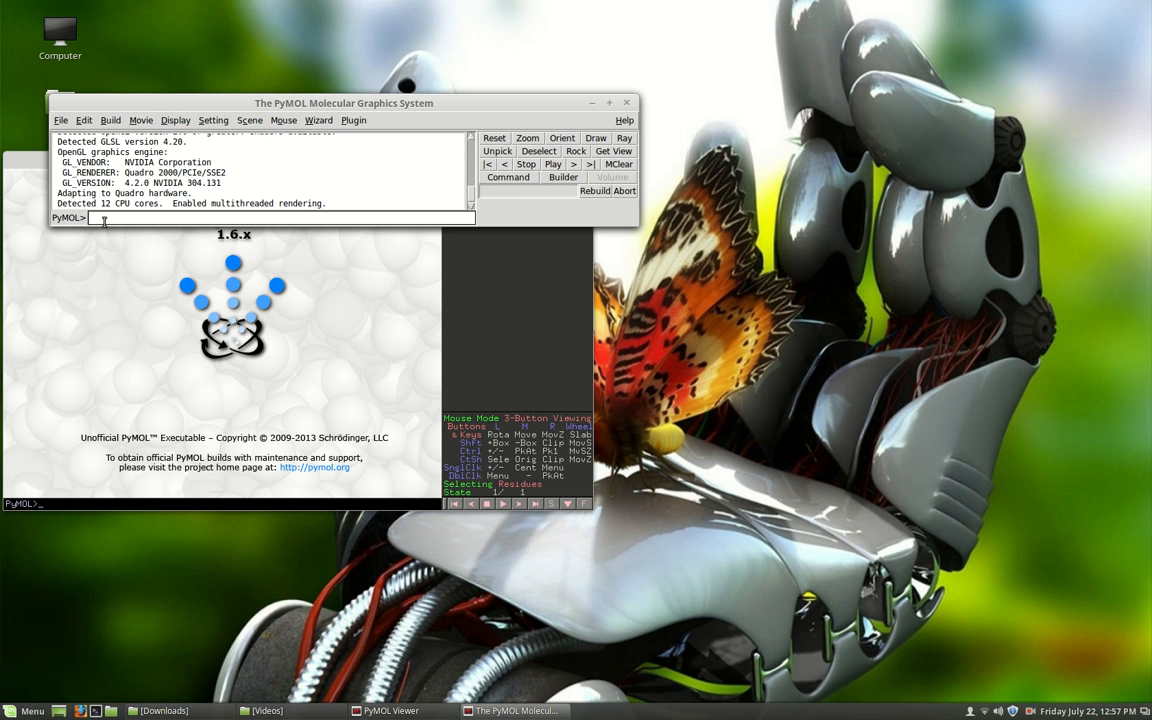
pyautogui.write('fetch &ahl')
pyautogui.press('Return')
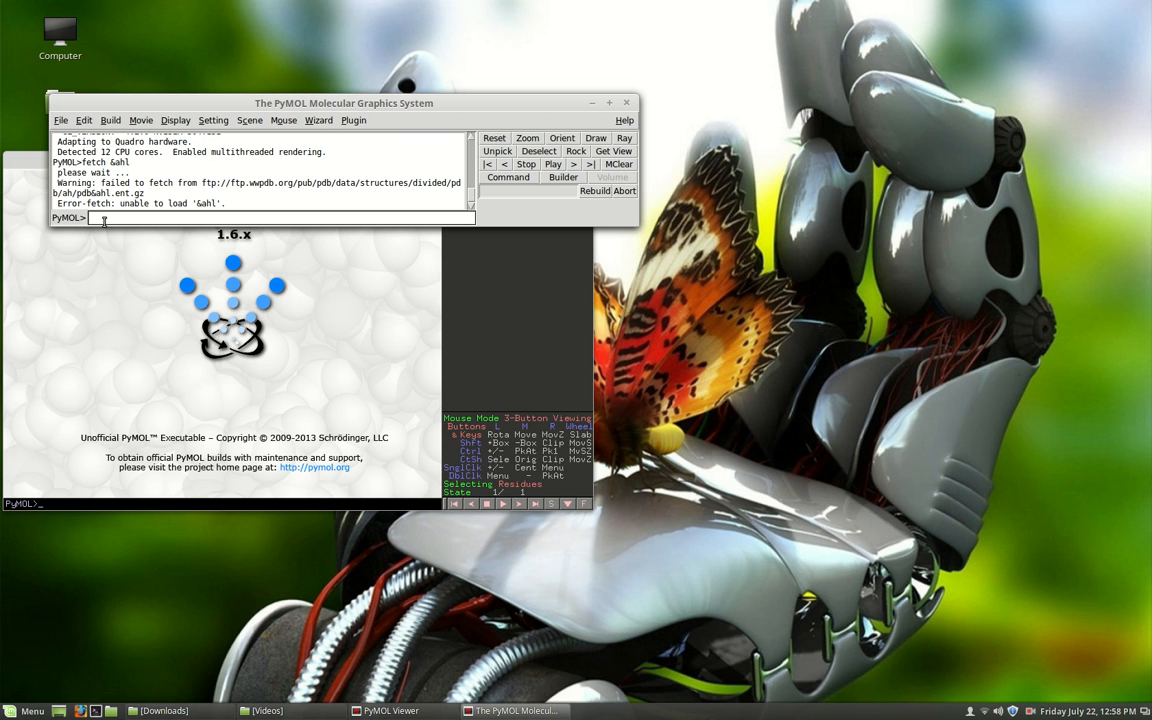
pyautogui.write('fetch 7ahl')
pyautogui.press('Return')
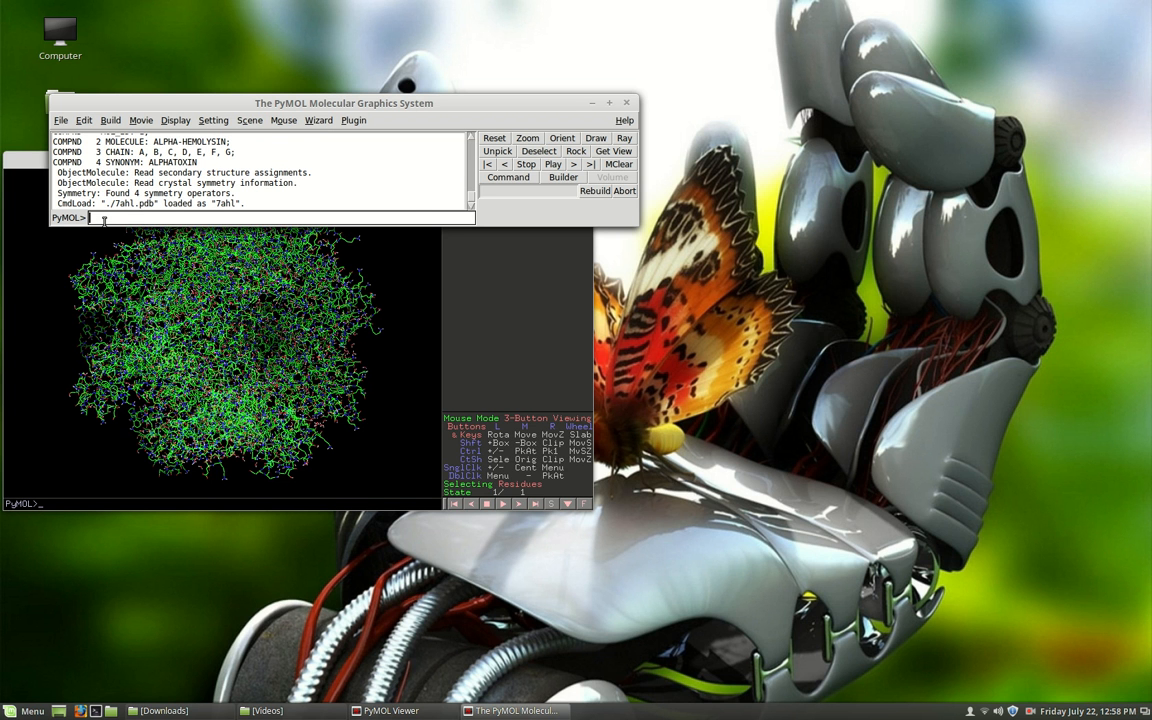
# Bring the viewer window in front of the command window and maximize it.
pyautogui.moveTo(29, 163); pyautogui.dragTo(236, 140)
pyautogui.moveTo(399, 131); pyautogui.dragTo(395, 117)
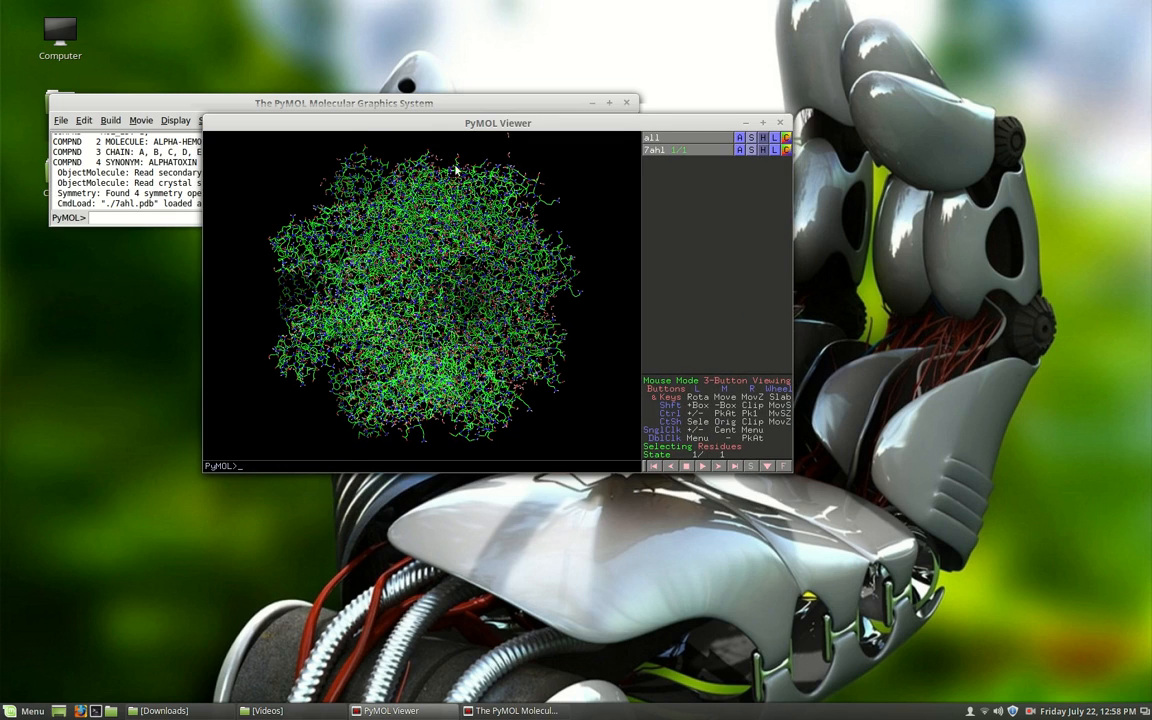
pyautogui.doubleClick(688, 118)
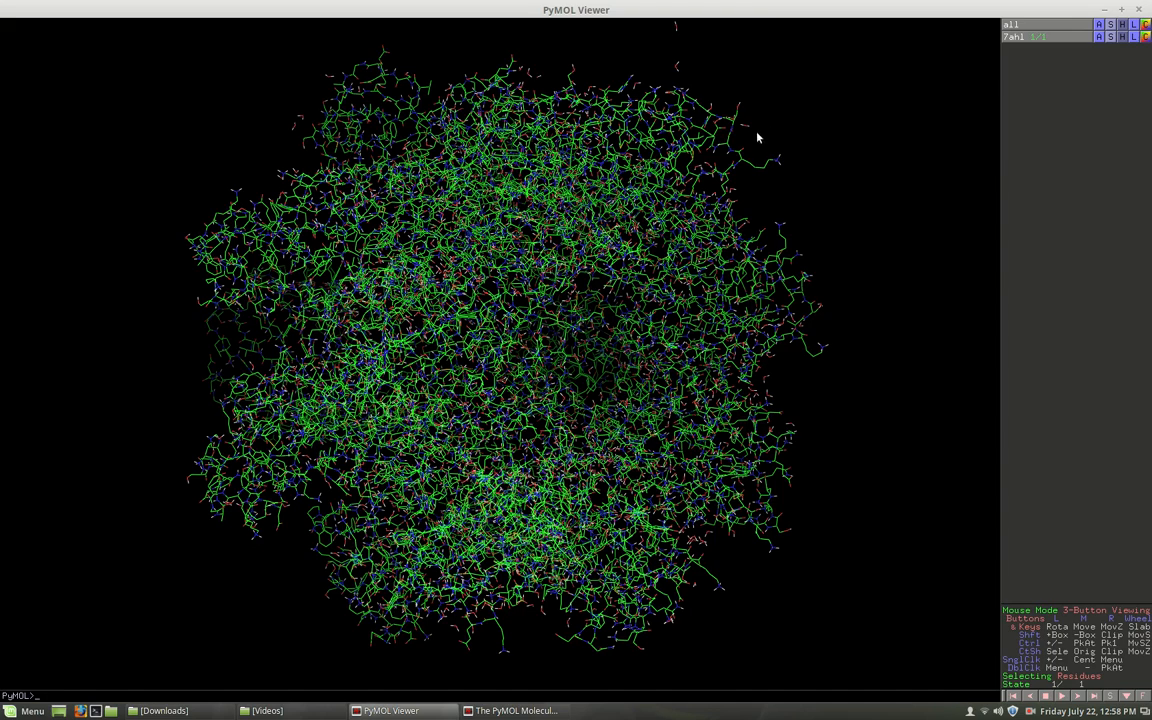
# Examine the central pore of the 7ahl structure by looking straight down its channel and closing in on its rim.
pyautogui.moveTo(733, 197); pyautogui.dragTo(589, 252)
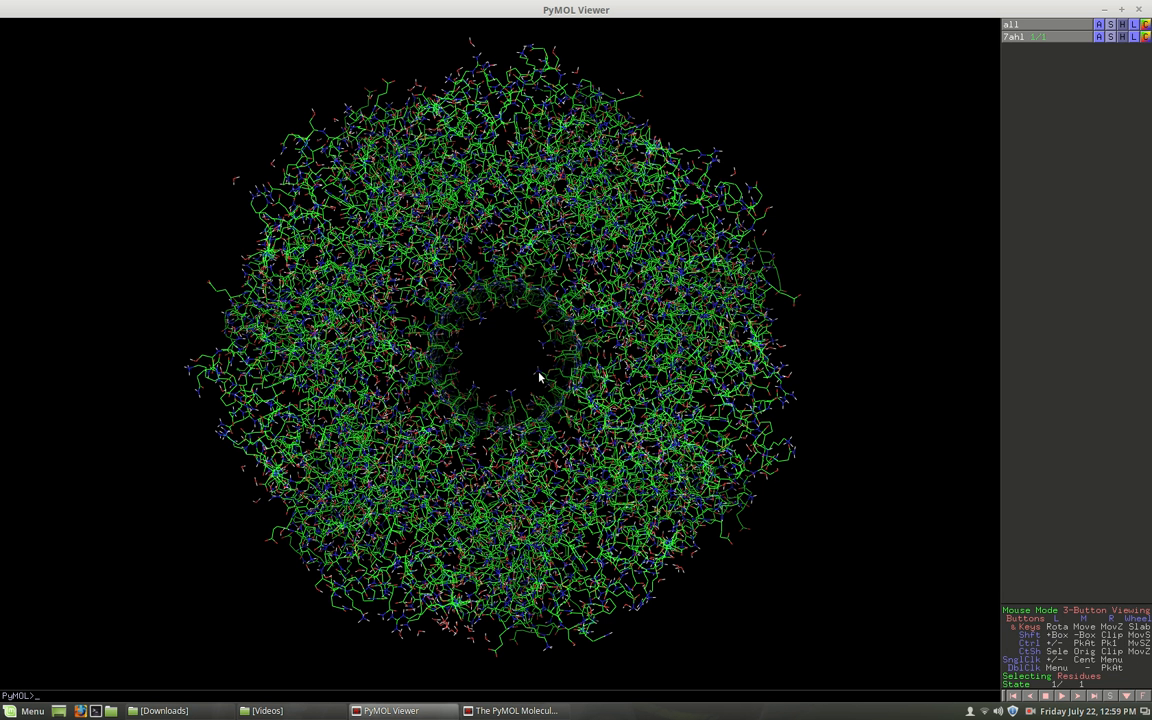
pyautogui.moveTo(539, 373); pyautogui.dragTo(586, 548, button='right')
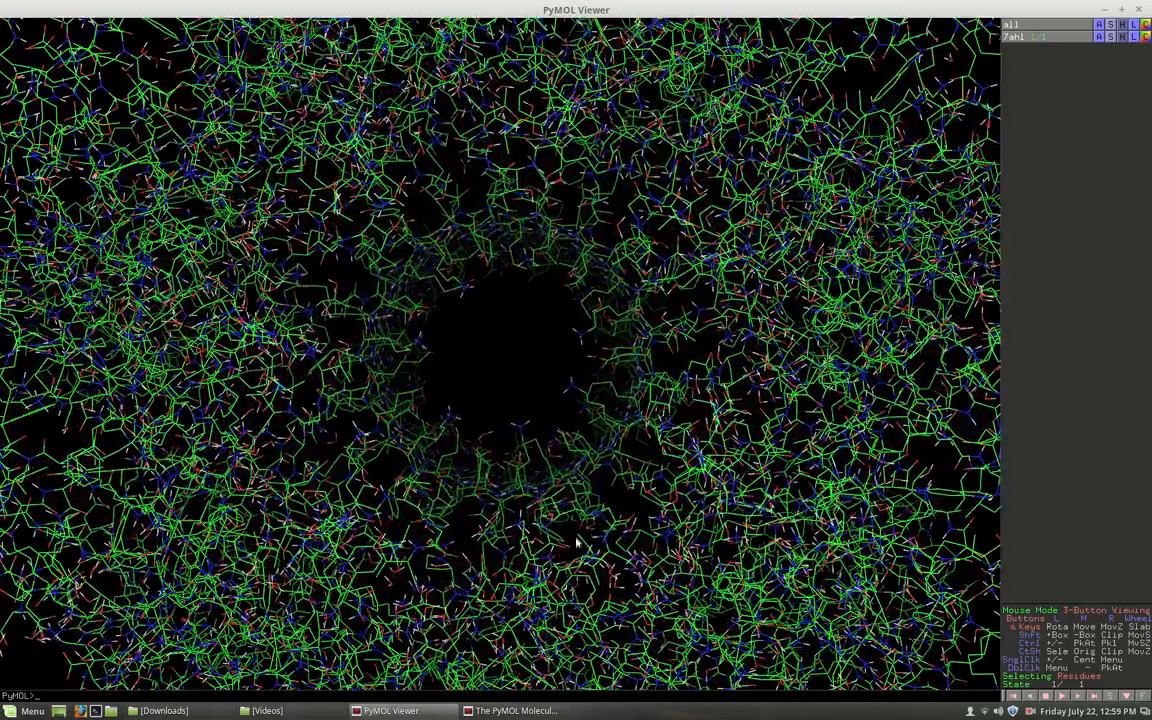
pyautogui.moveTo(558, 419); pyautogui.dragTo(628, 580, button='right')
pyautogui.moveTo(640, 363); pyautogui.dragTo(674, 527, button='right')
pyautogui.moveTo(679, 449); pyautogui.dragTo(676, 478, button='right')
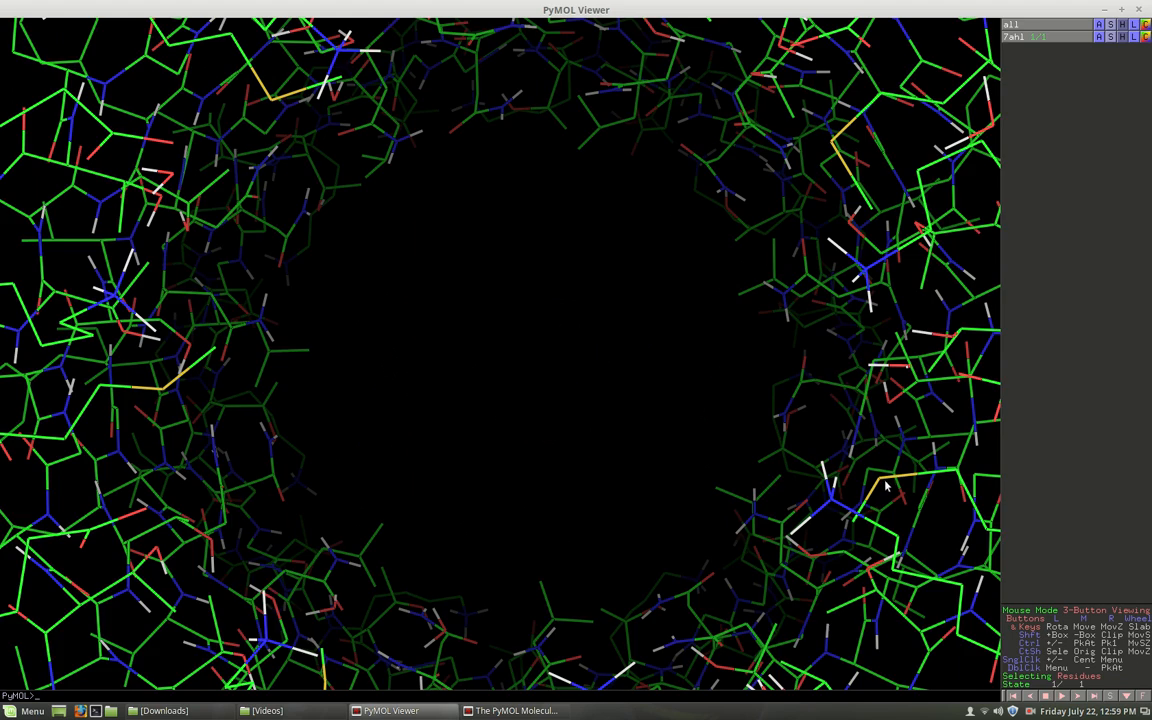
pyautogui.moveTo(884, 487); pyautogui.dragTo(919, 412)
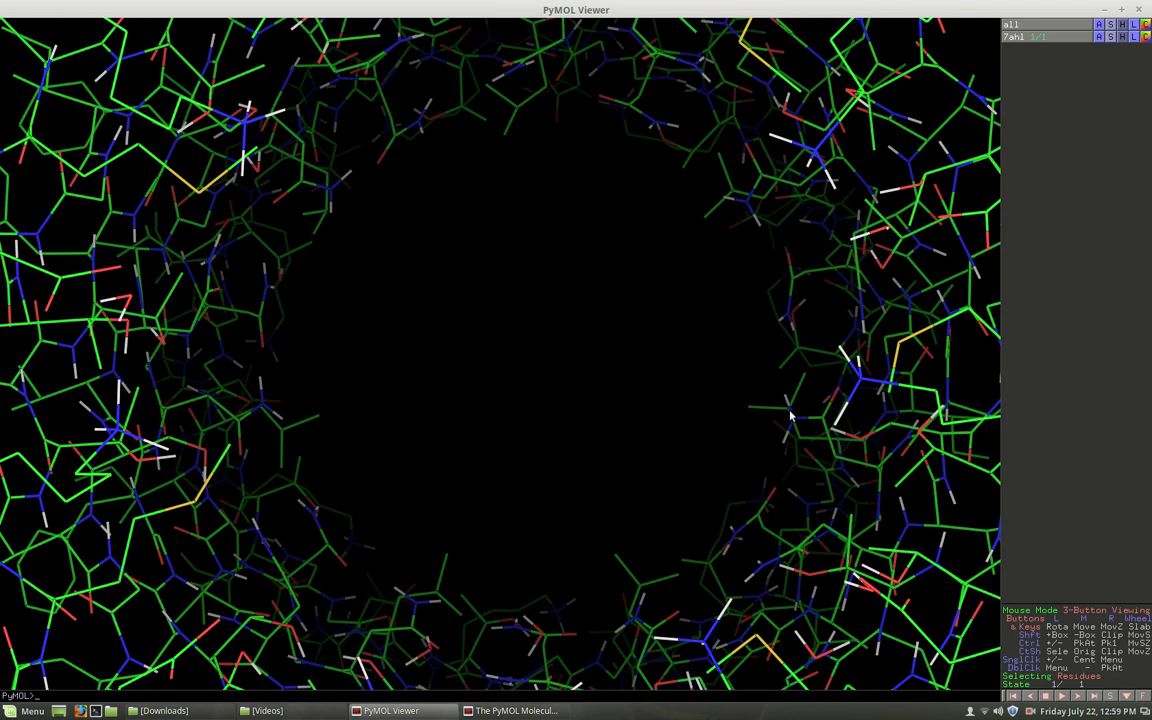
pyautogui.moveTo(815, 410); pyautogui.dragTo(303, 393)
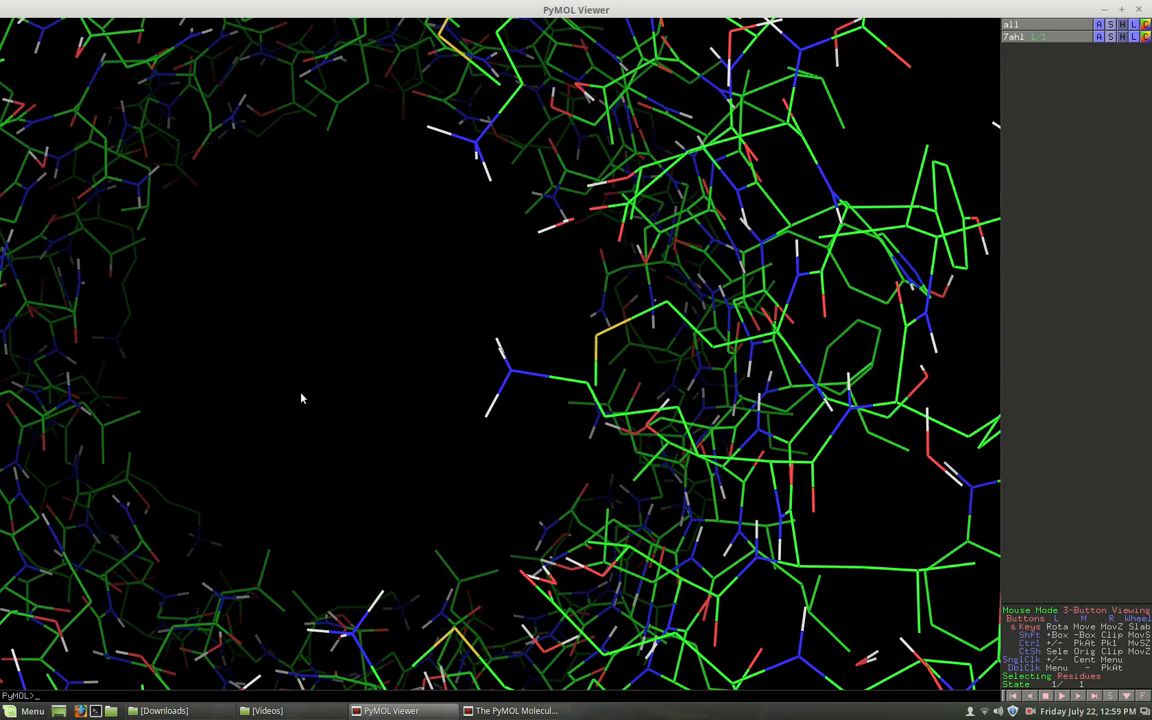
# Examine the residues beside the pore up close and centre a nitrogen bonded to three hydrogens.
pyautogui.moveTo(539, 418); pyautogui.dragTo(640, 368)
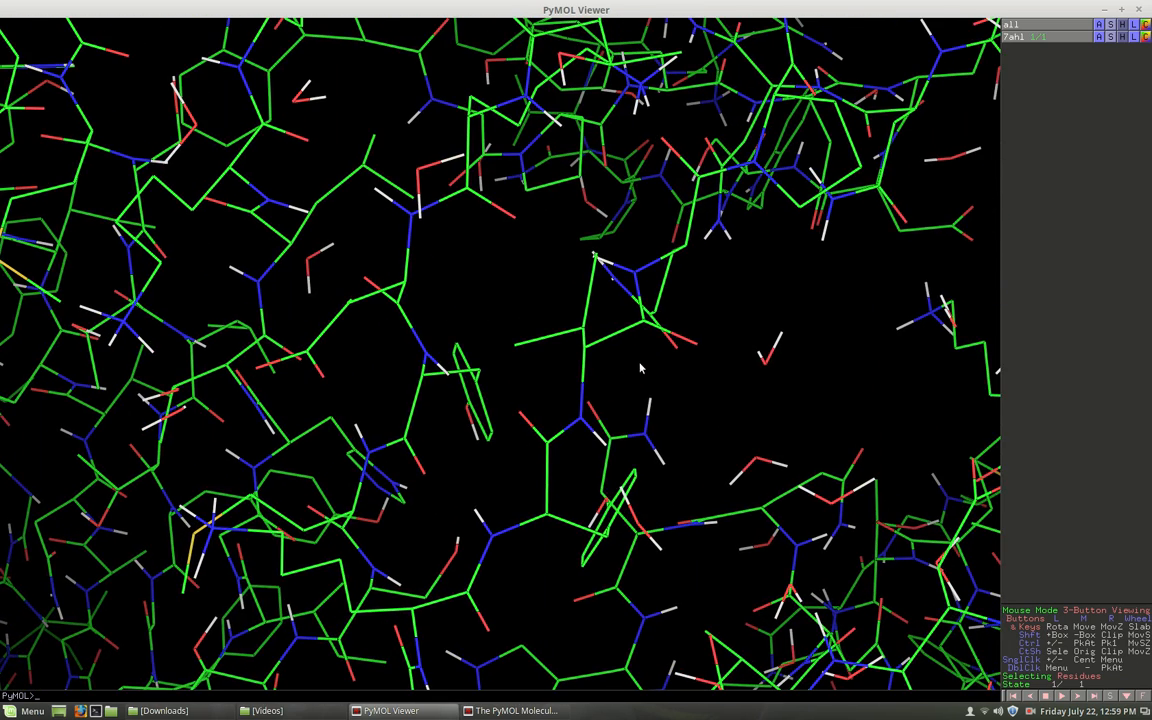
pyautogui.moveTo(340, 414); pyautogui.dragTo(710, 414)
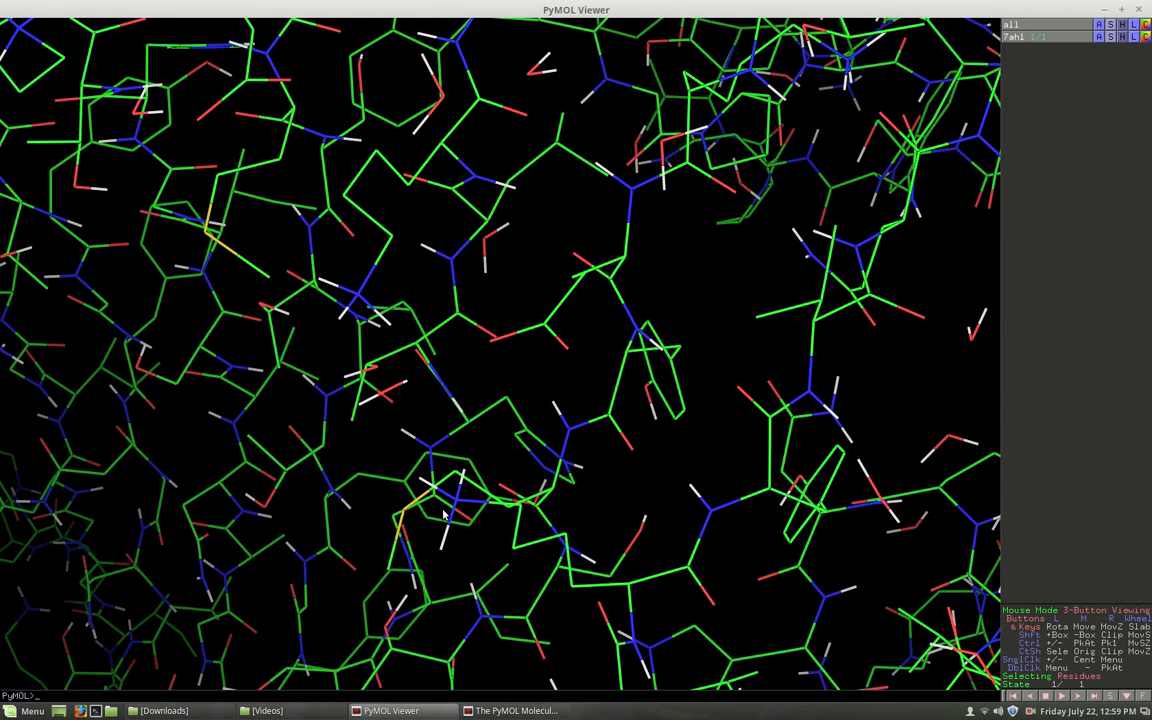
pyautogui.moveTo(617, 488); pyautogui.dragTo(615, 540, button='right')
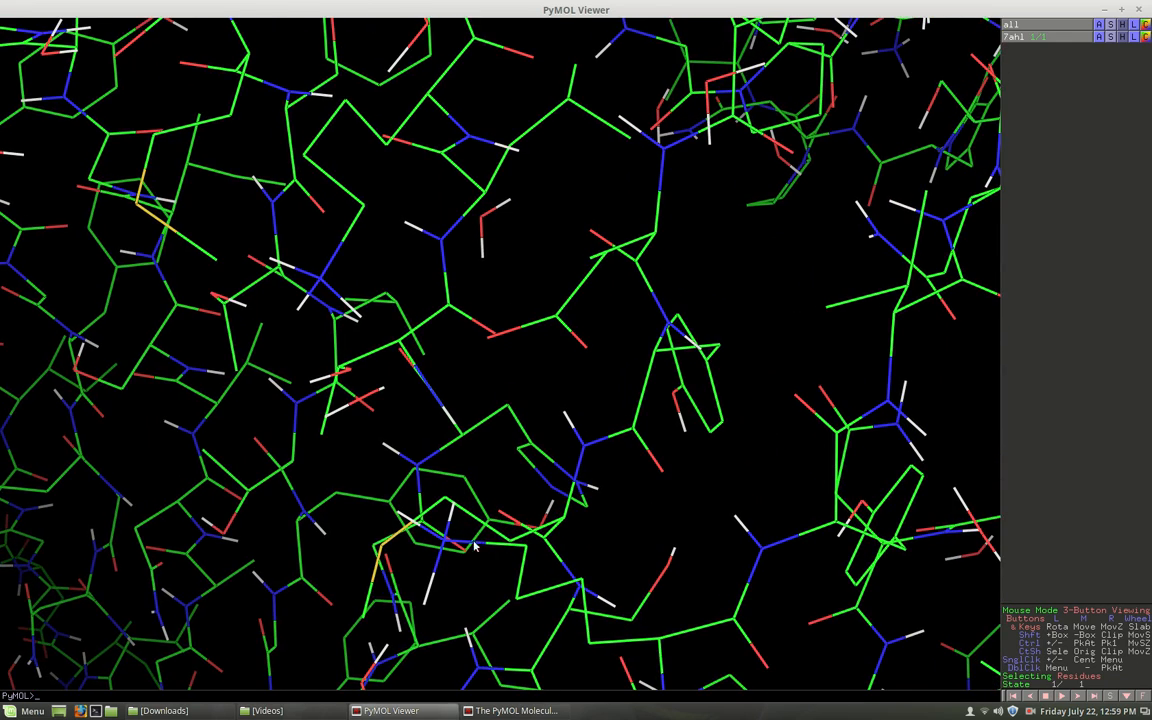
pyautogui.moveTo(468, 538); pyautogui.dragTo(665, 255, button='middle')
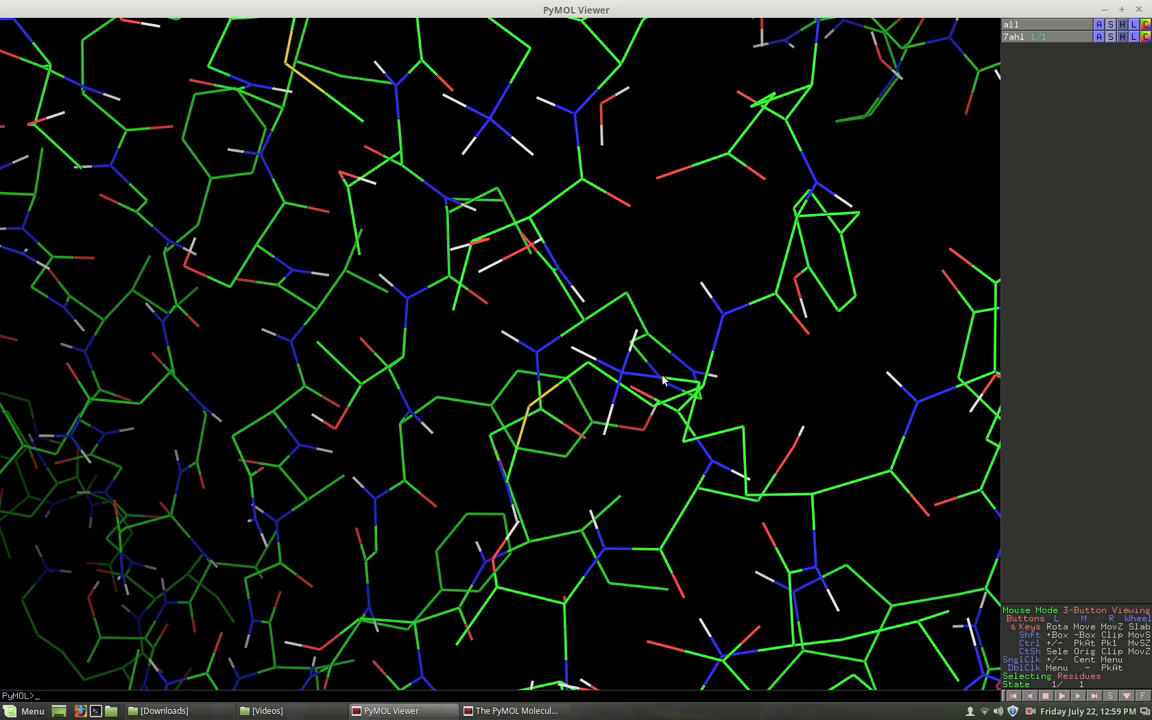
pyautogui.moveTo(652, 404); pyautogui.dragTo(669, 372)
pyautogui.moveTo(565, 390); pyautogui.dragTo(579, 293, button='middle')
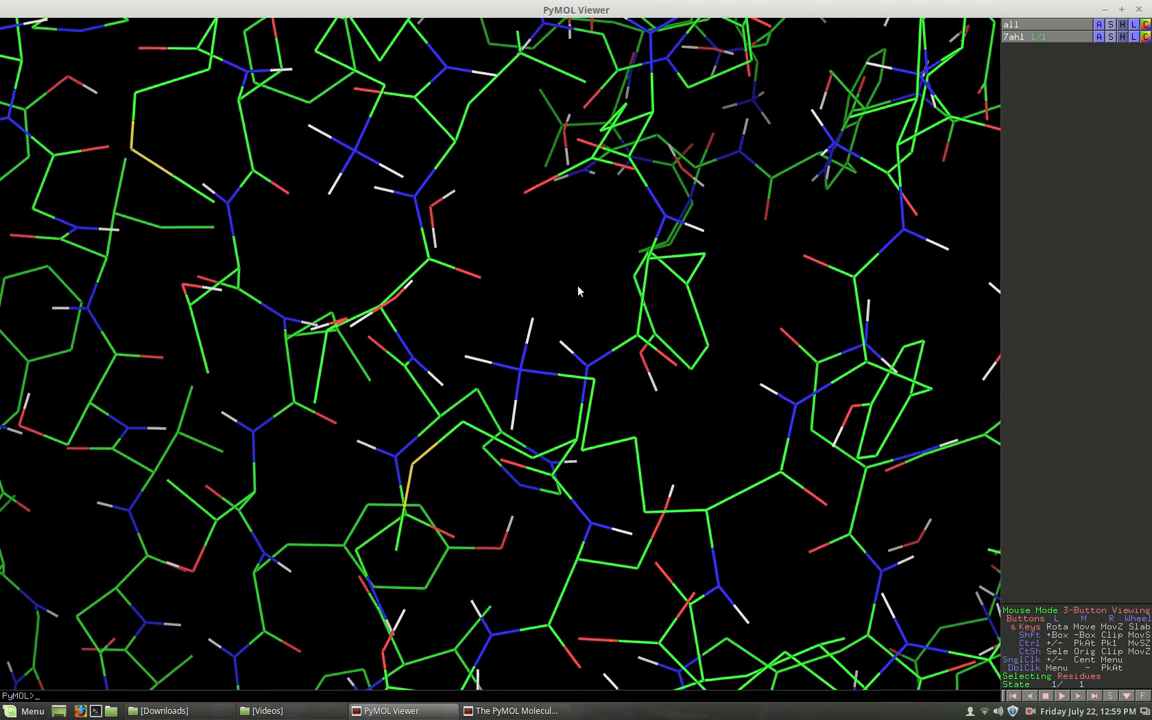
pyautogui.moveTo(556, 435)
pyautogui.mouseDown()
pyautogui.moveTo(573, 427)
pyautogui.moveTo(551, 416)
pyautogui.mouseUp()
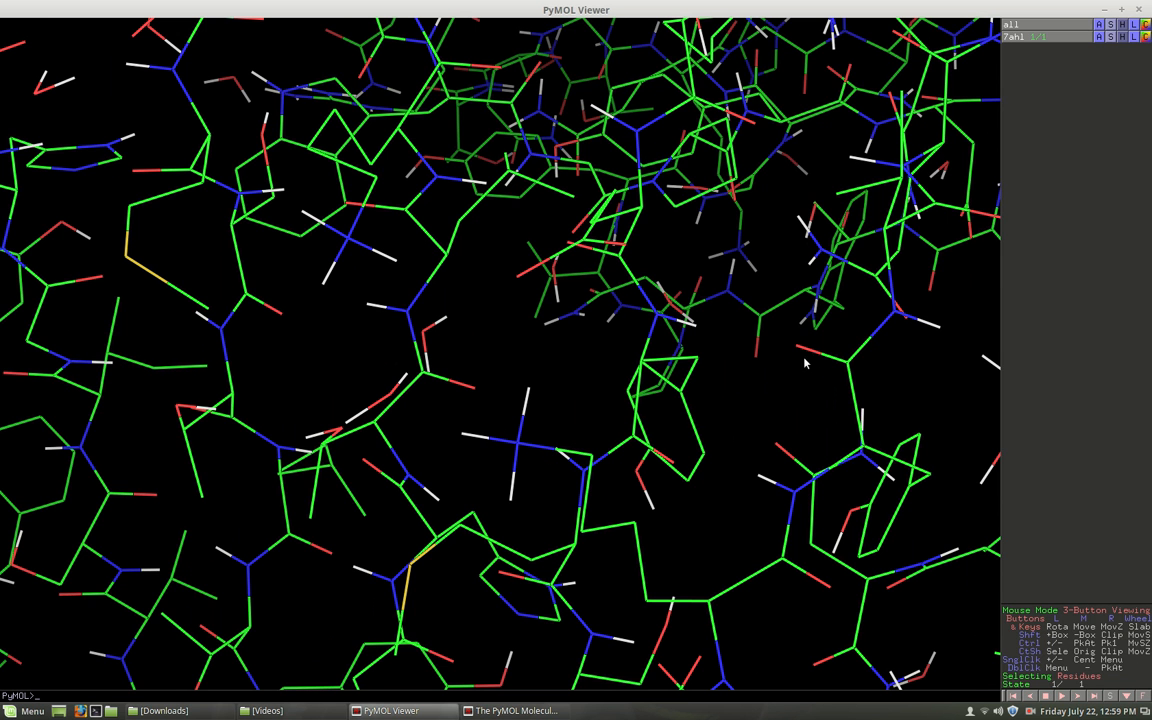
pyautogui.moveTo(615, 419)
pyautogui.mouseDown()
pyautogui.moveTo(609, 394)
pyautogui.moveTo(614, 424)
pyautogui.mouseUp()
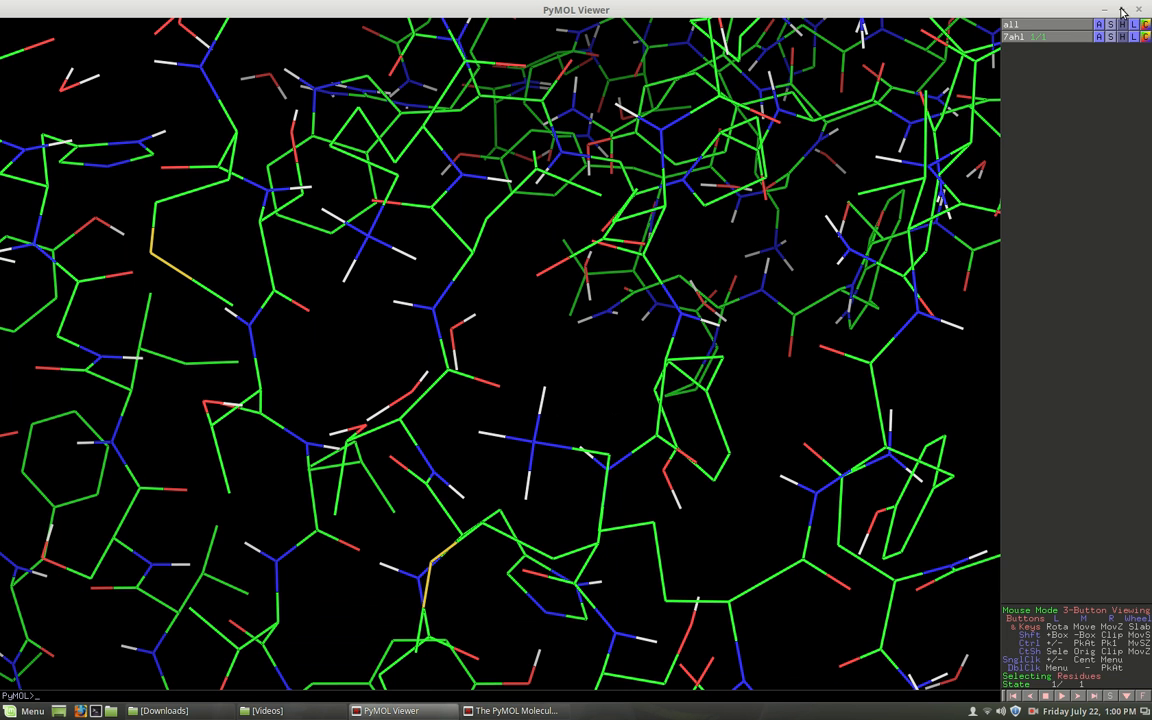
# Start the Measurement wizard in Distances mode and show the structure in the maximized viewer.
pyautogui.click(1121, 10)
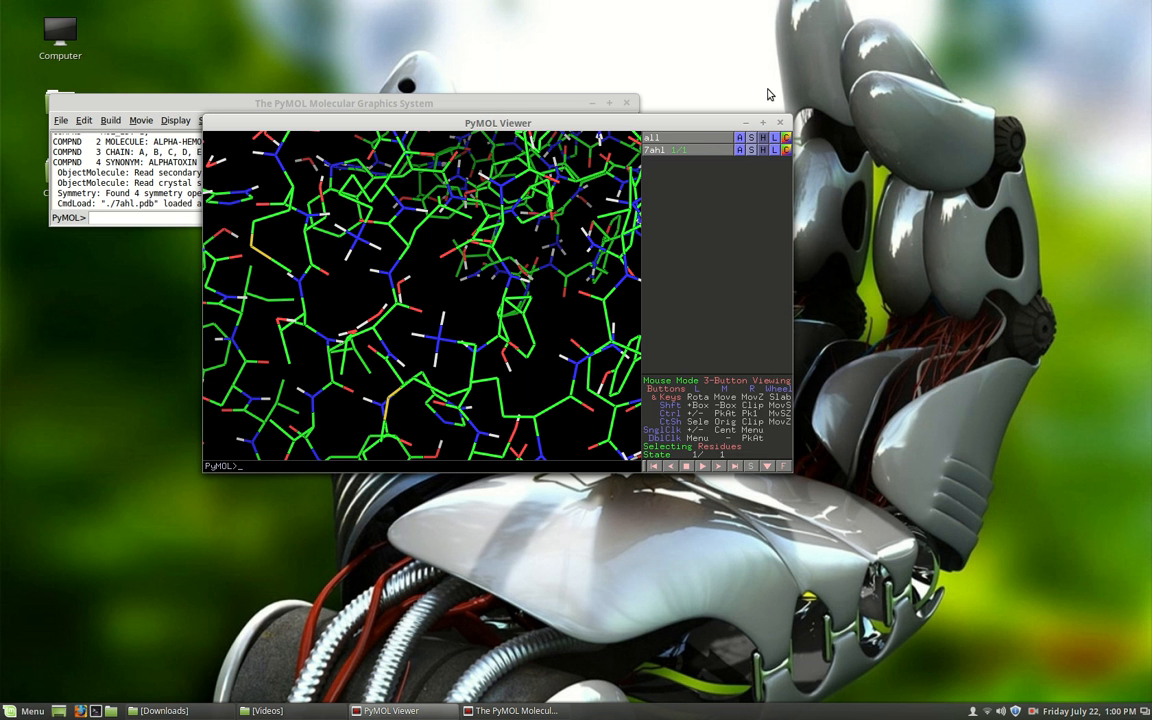
pyautogui.click(548, 102)
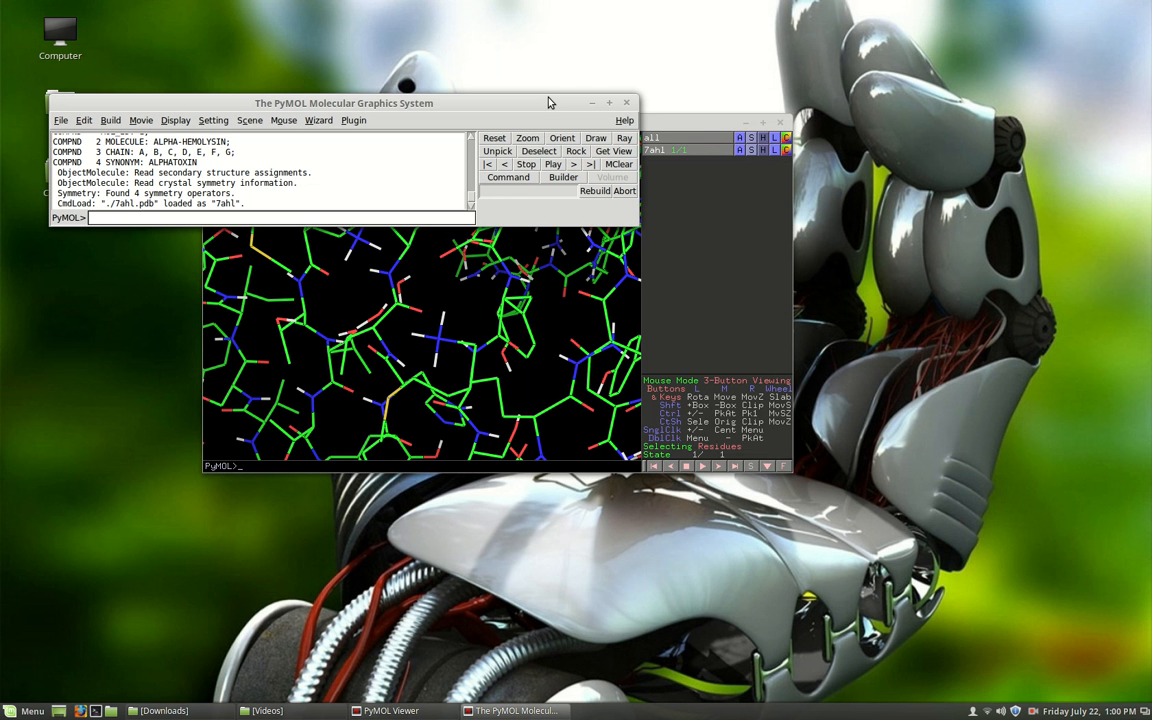
pyautogui.moveTo(548, 102); pyautogui.dragTo(575, 67)
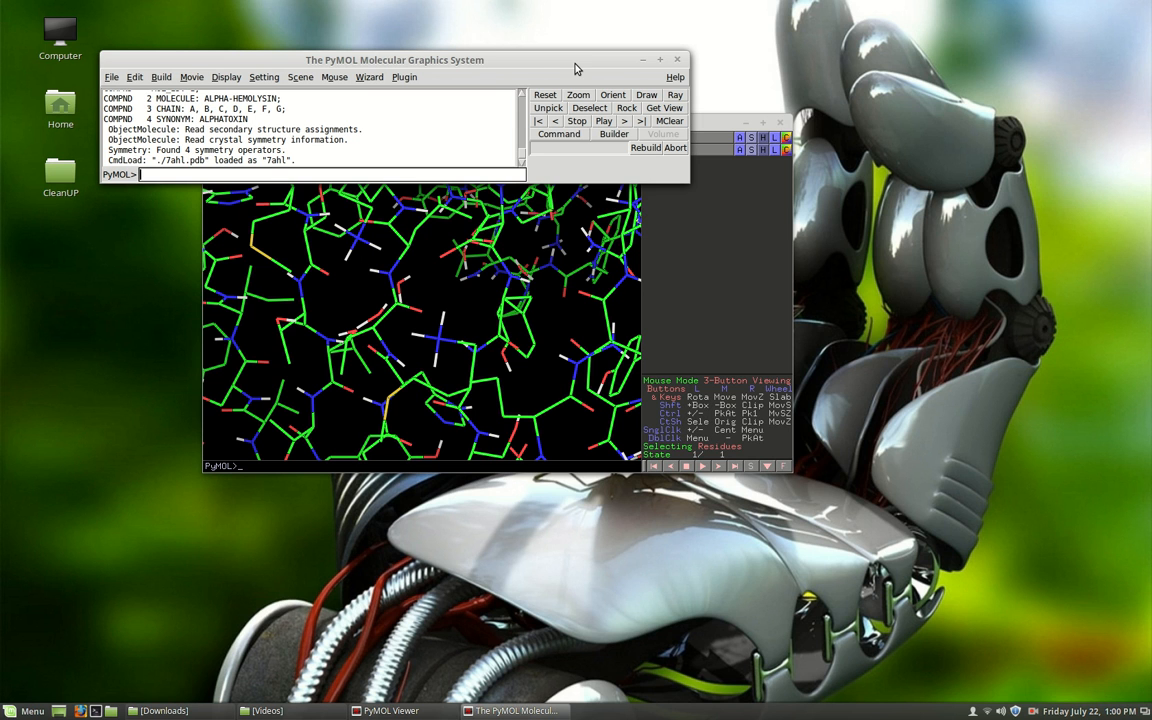
pyautogui.click(370, 78)
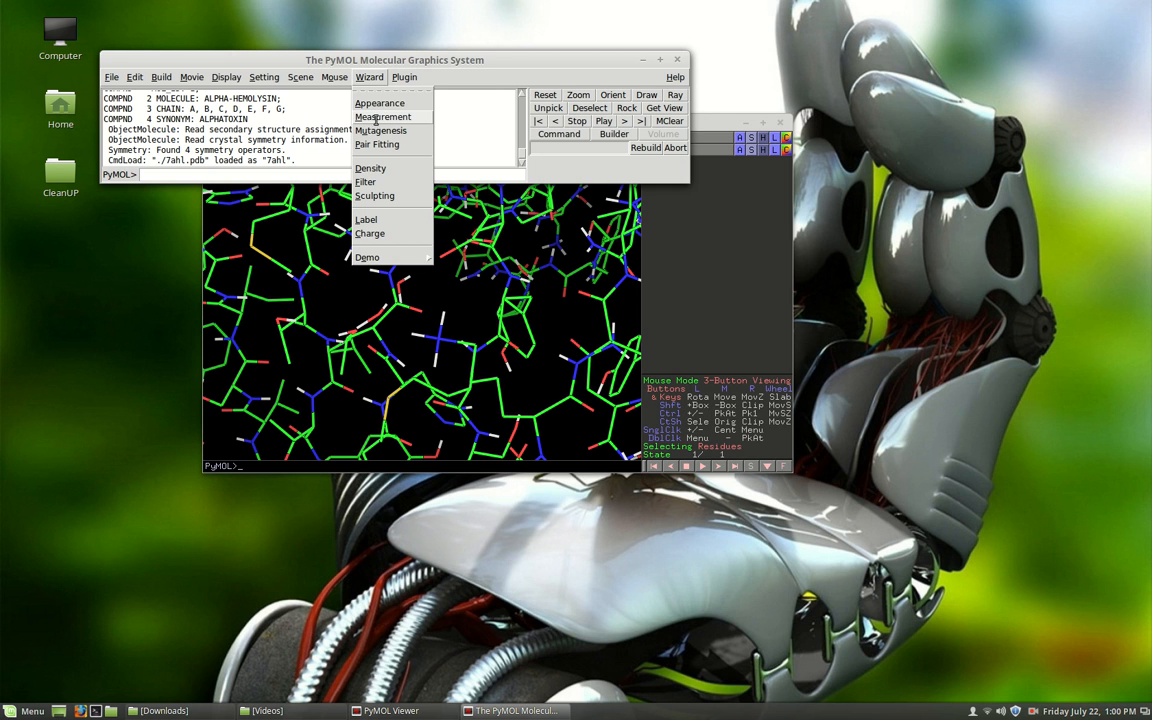
pyautogui.click(375, 121)
pyautogui.click(731, 134)
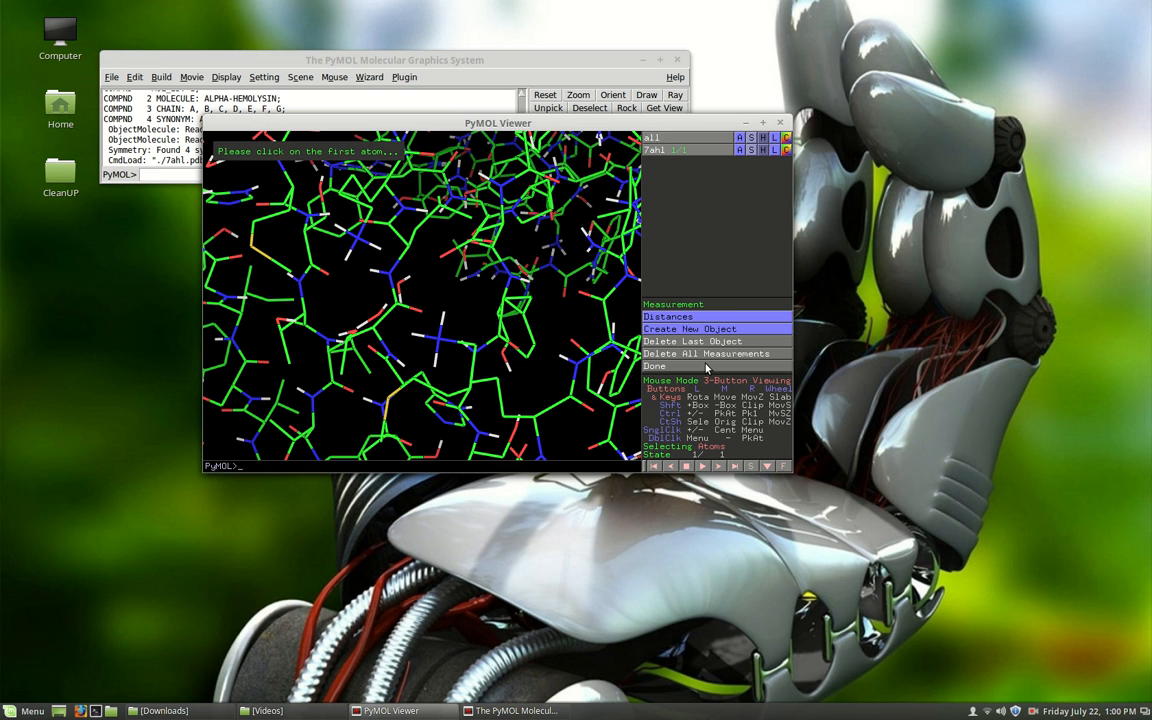
pyautogui.click(762, 122)
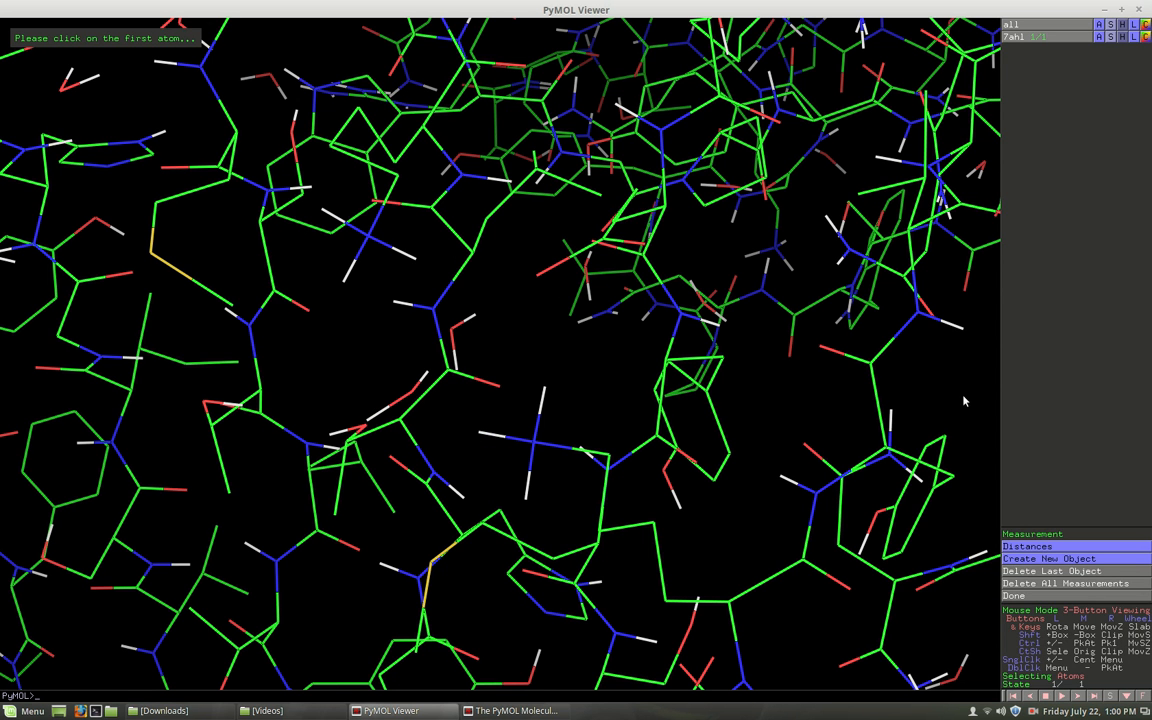
pyautogui.click(1040, 548)
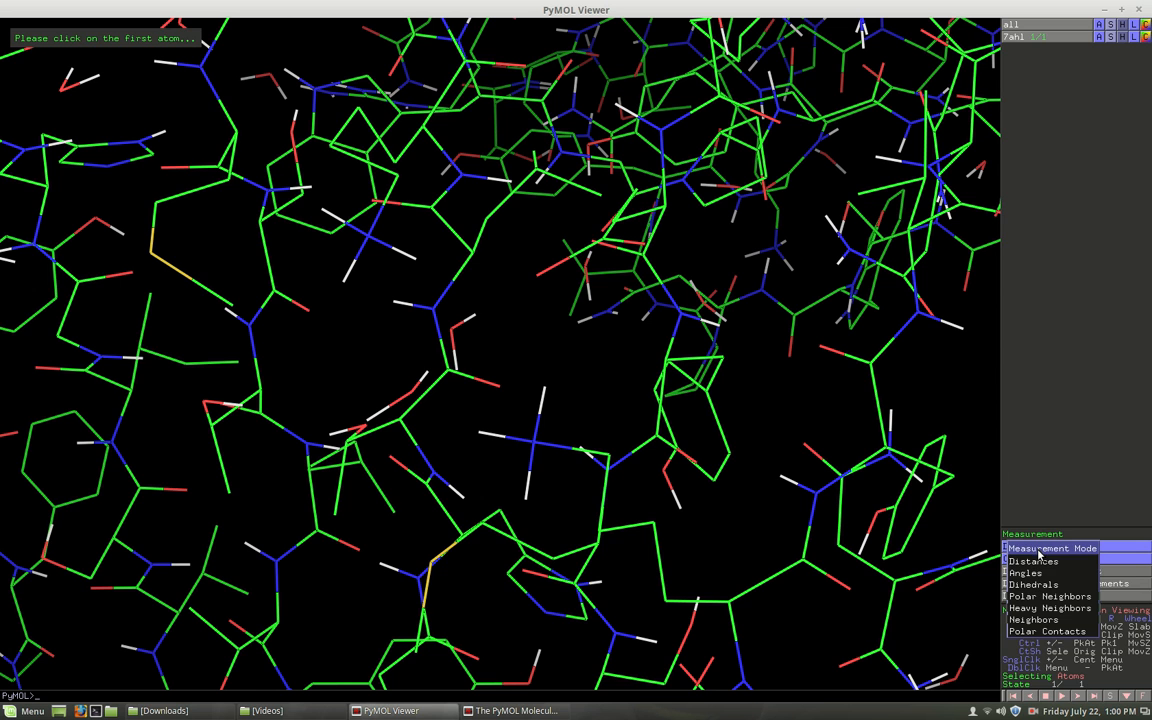
pyautogui.click(1110, 551)
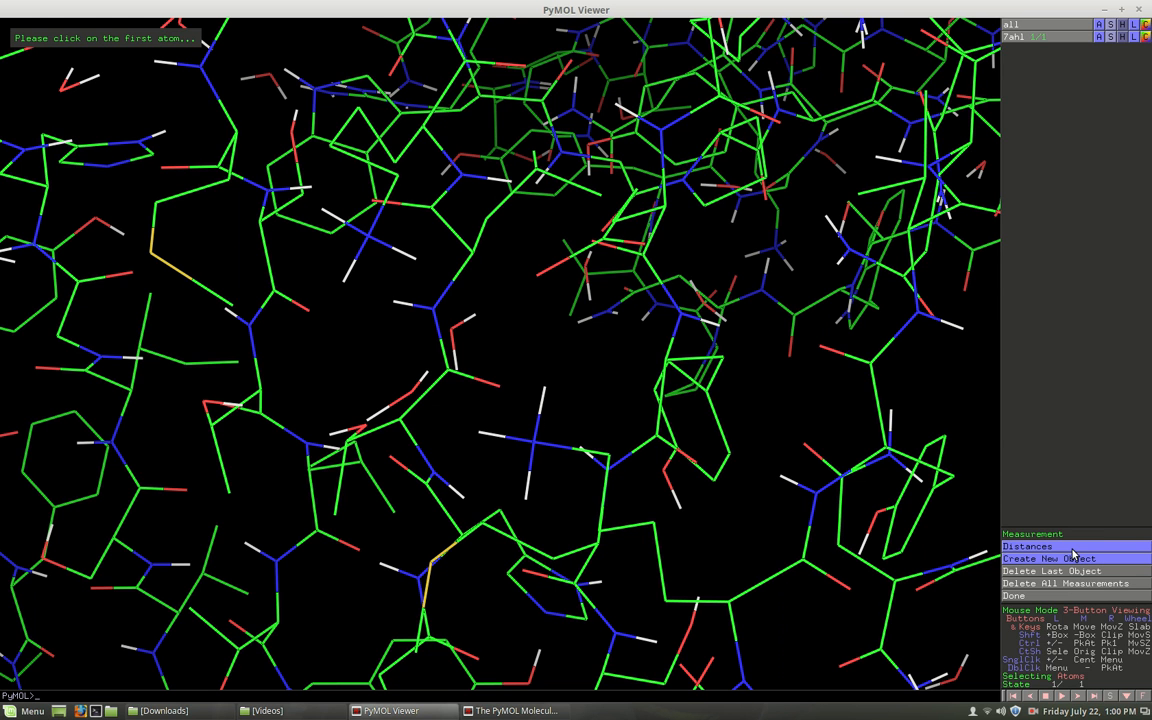
# Measure the distances from the amine group's left hydrogen to its upper and lower hydrogens.
pyautogui.click(479, 433)
pyautogui.click(544, 392)
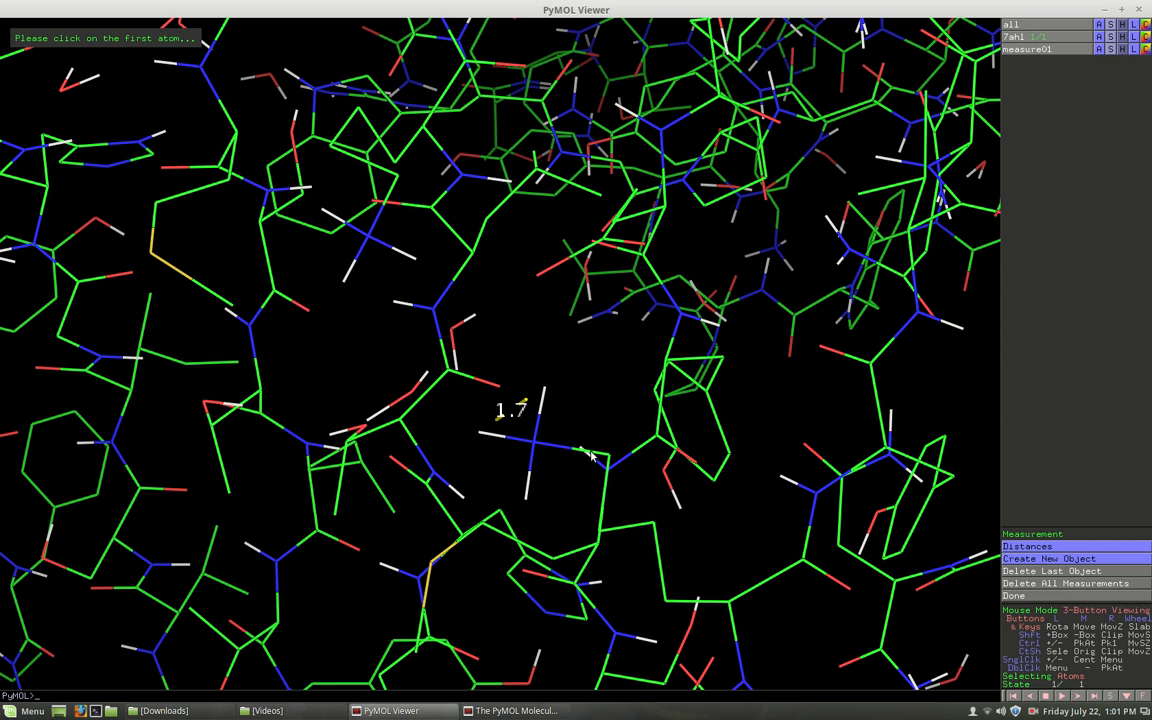
pyautogui.click(527, 500)
pyautogui.click(480, 436)
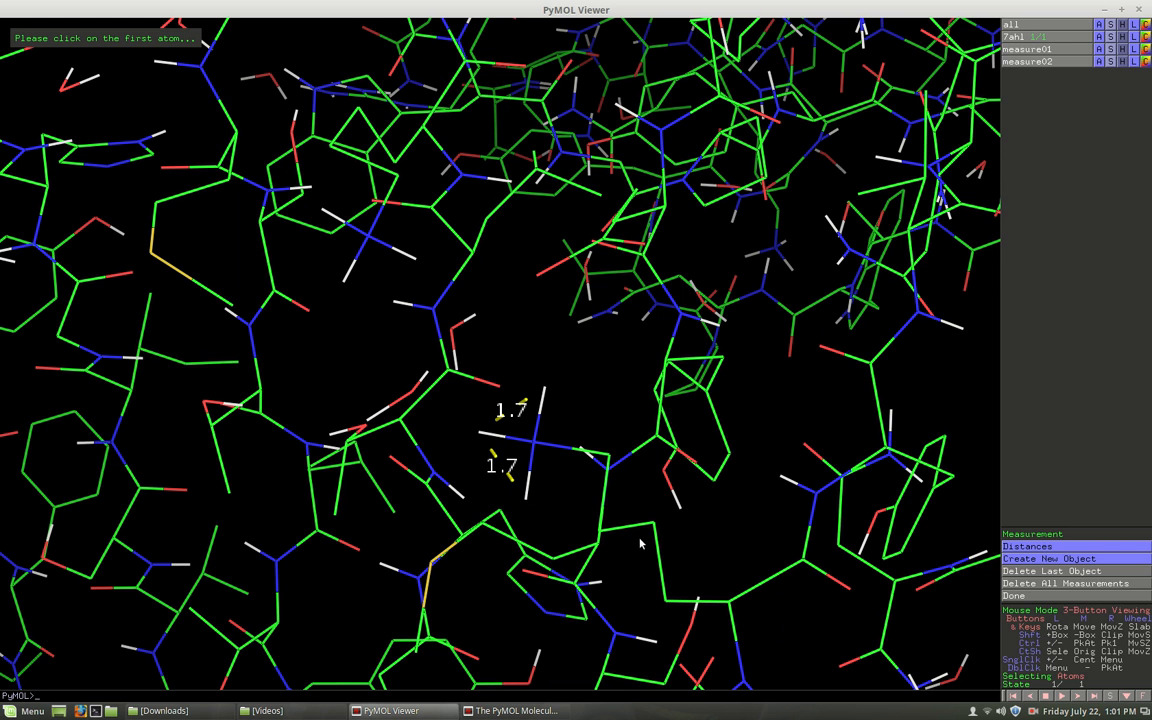
# Switch the measurement mode to Angles and measure the two H–N–H angles between the amine's left hydrogen and its upper and lower hydrogens.
pyautogui.click(1067, 550)
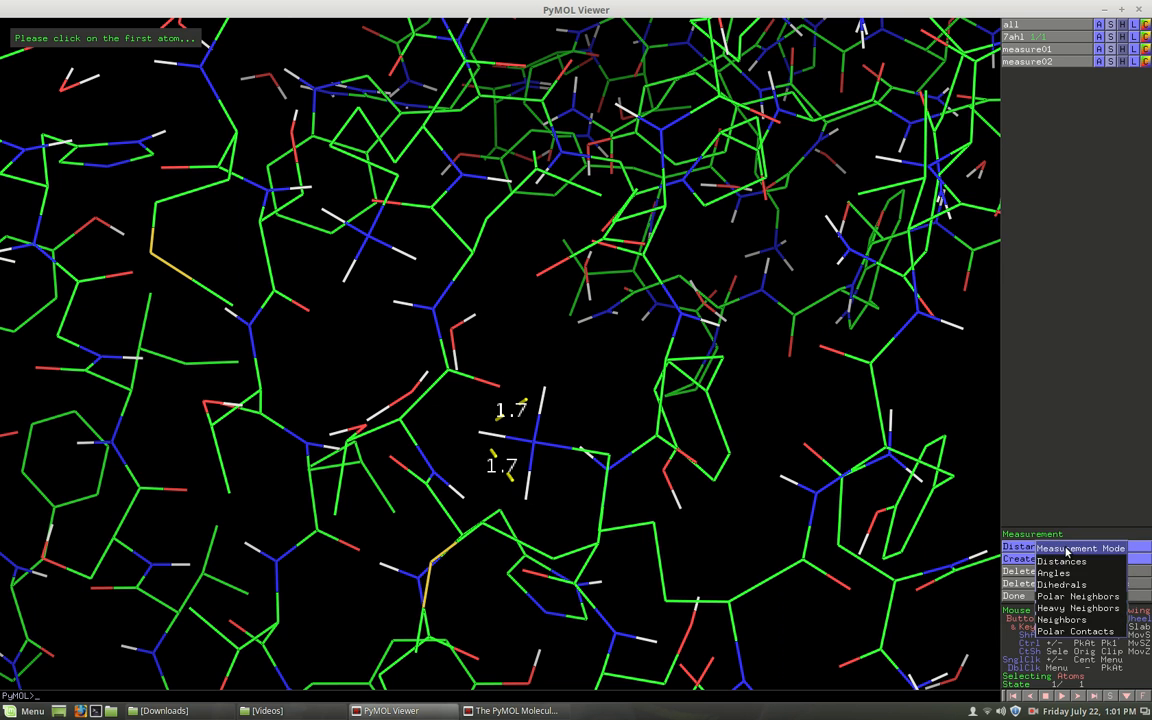
pyautogui.click(1069, 574)
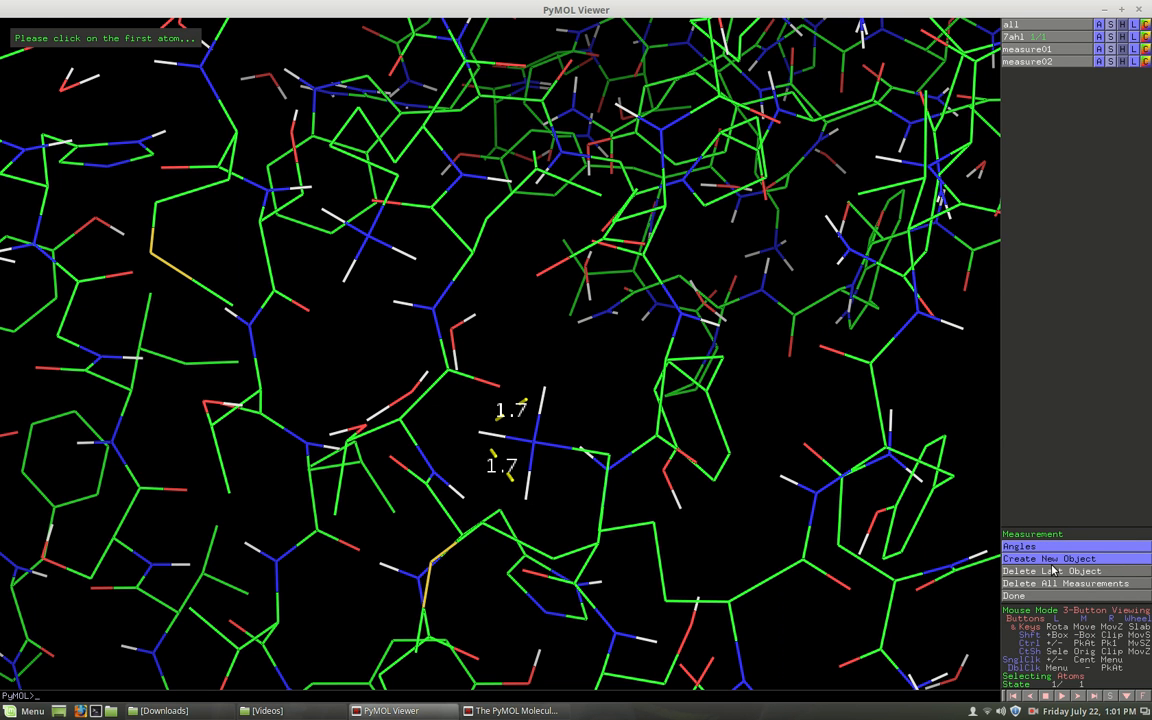
pyautogui.click(544, 388)
pyautogui.click(534, 442)
pyautogui.click(481, 436)
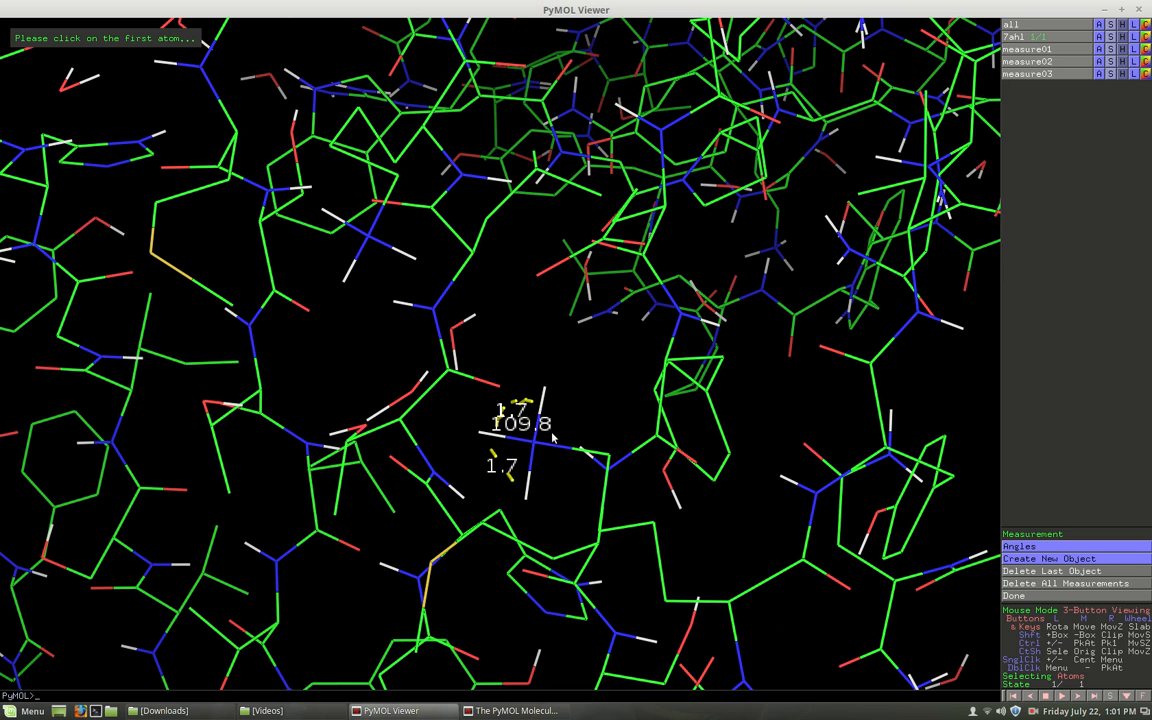
pyautogui.click(481, 436)
pyautogui.click(534, 444)
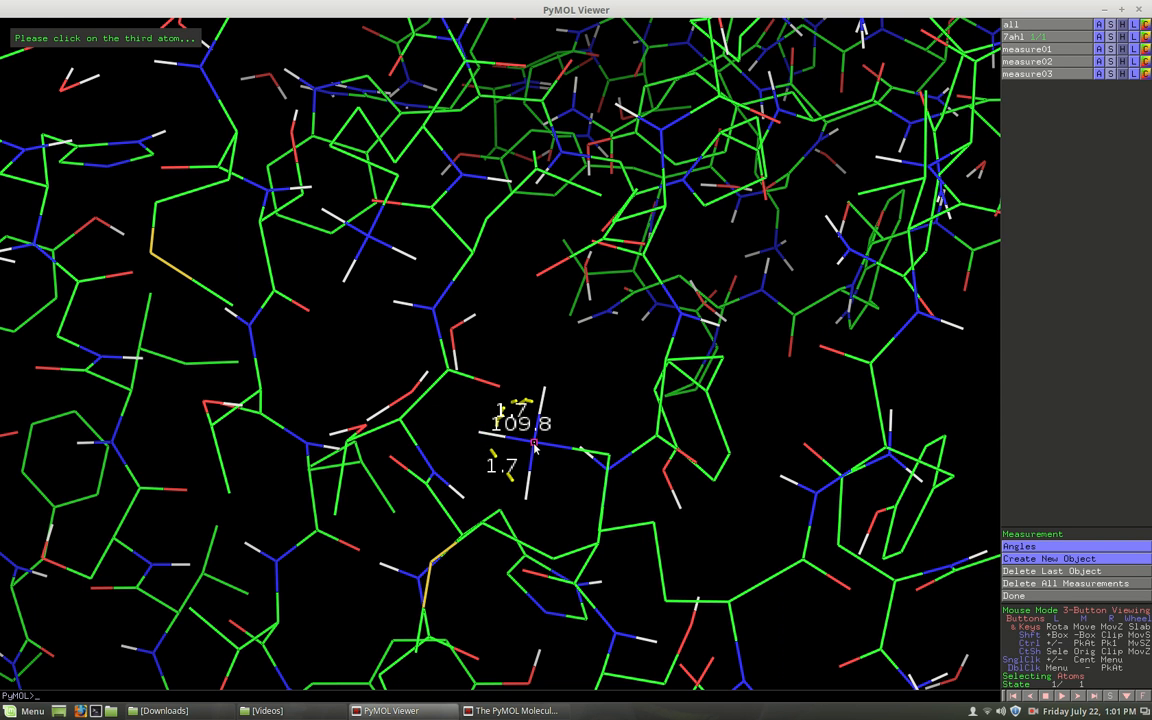
pyautogui.click(527, 504)
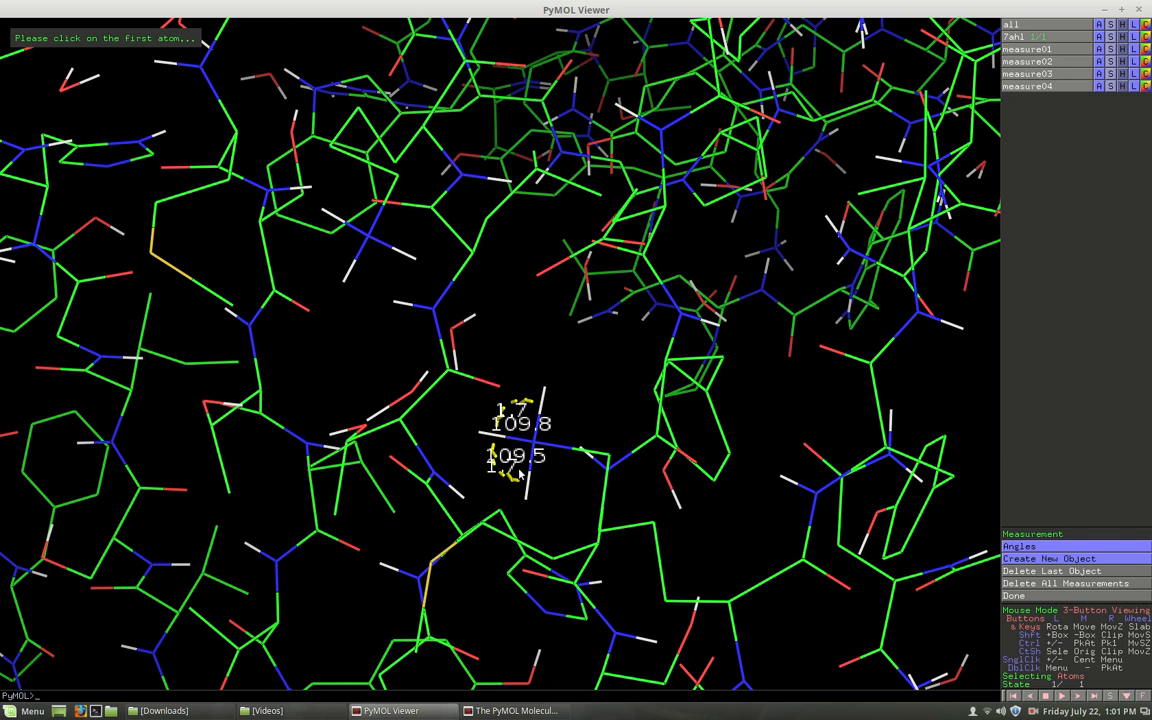
# Delete all measurements and measure the angle from the amine's upper hydrogen through the adjacent carbon to its lower hydrogen.
pyautogui.click(1043, 588)
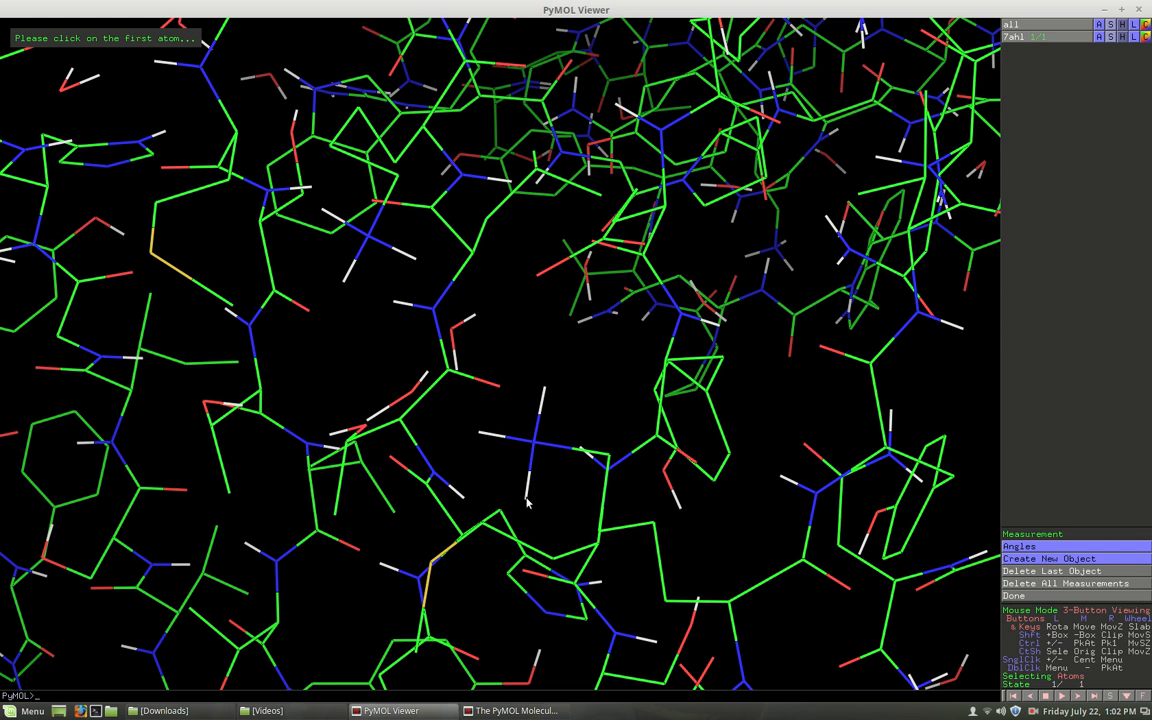
pyautogui.click(545, 388)
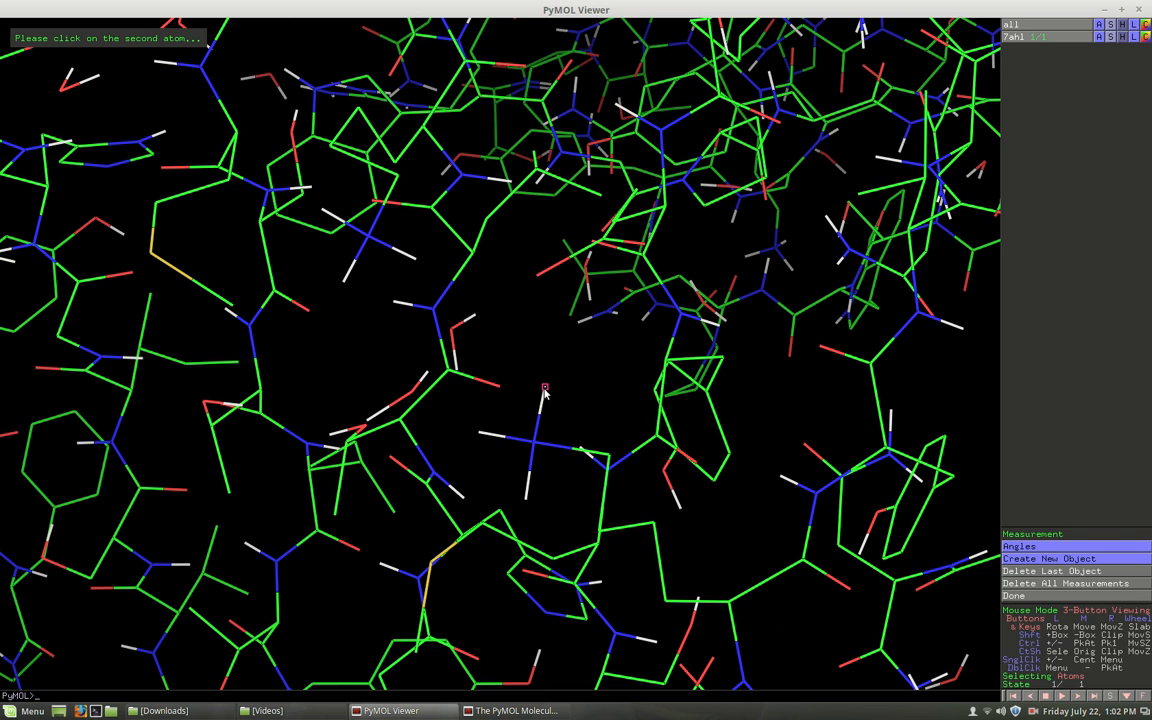
pyautogui.click(574, 455)
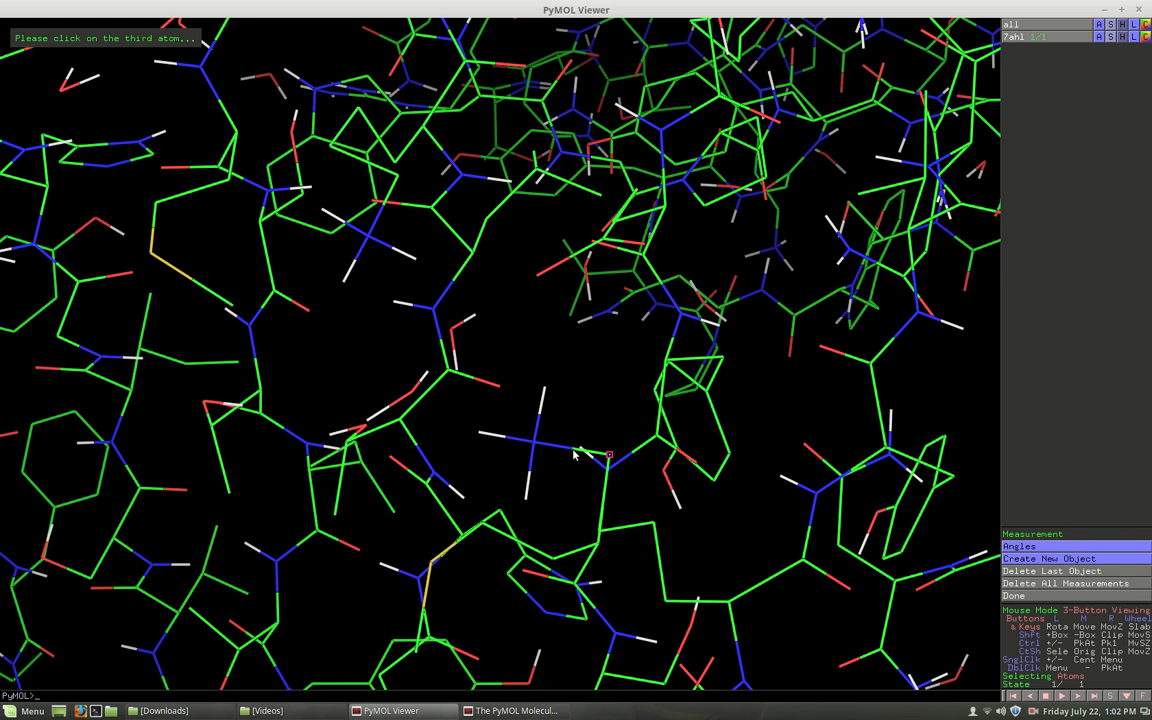
pyautogui.click(528, 504)
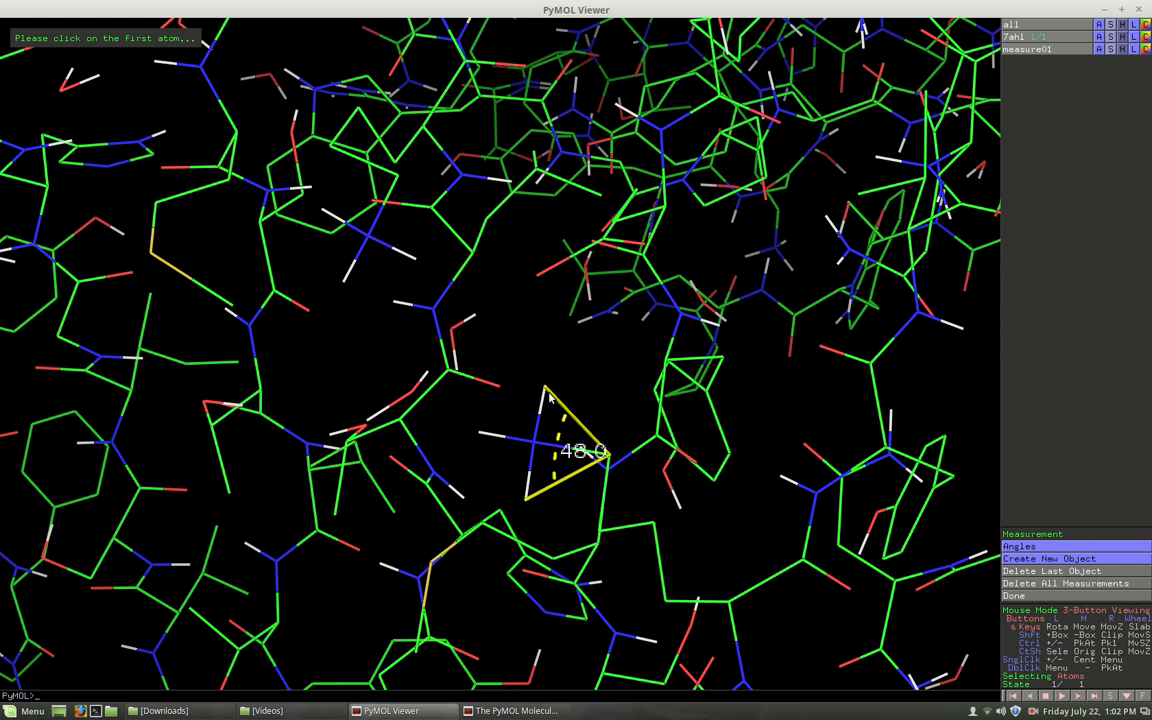
# Delete all measurements and measure the angle from the amine's upper hydrogen through the nitrogen to the adjacent carbon.
pyautogui.click(1058, 583)
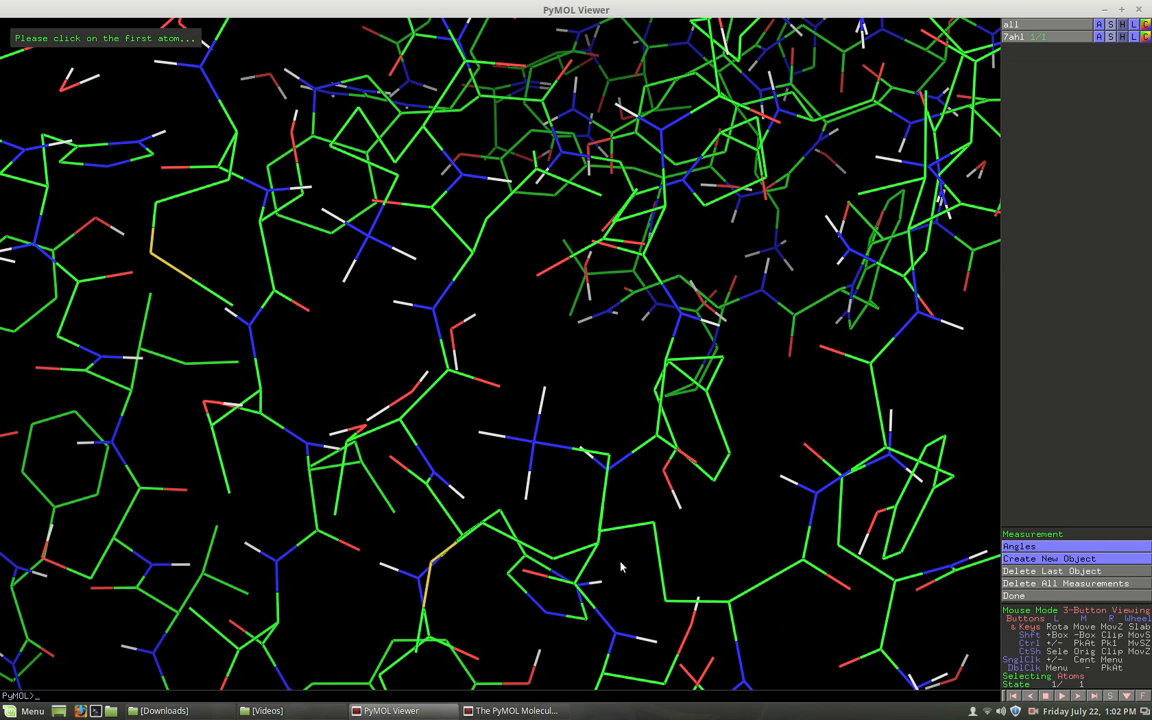
pyautogui.click(544, 389)
pyautogui.click(534, 442)
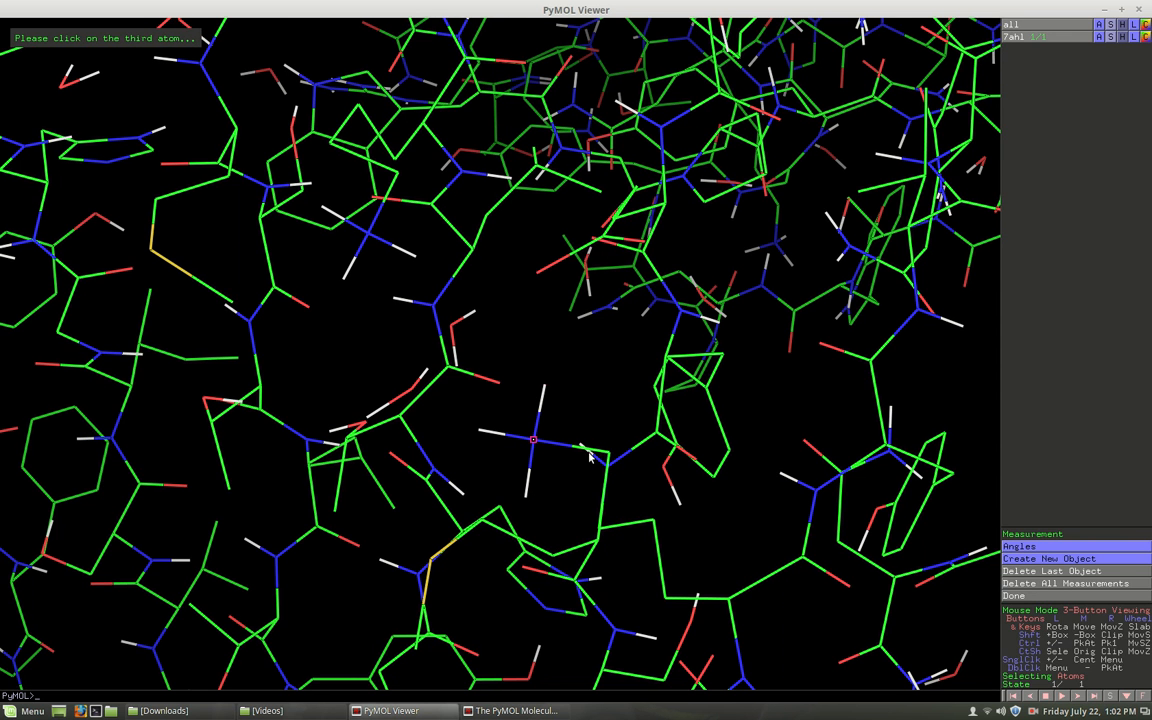
pyautogui.click(573, 452)
pyautogui.click(544, 390)
pyautogui.click(533, 441)
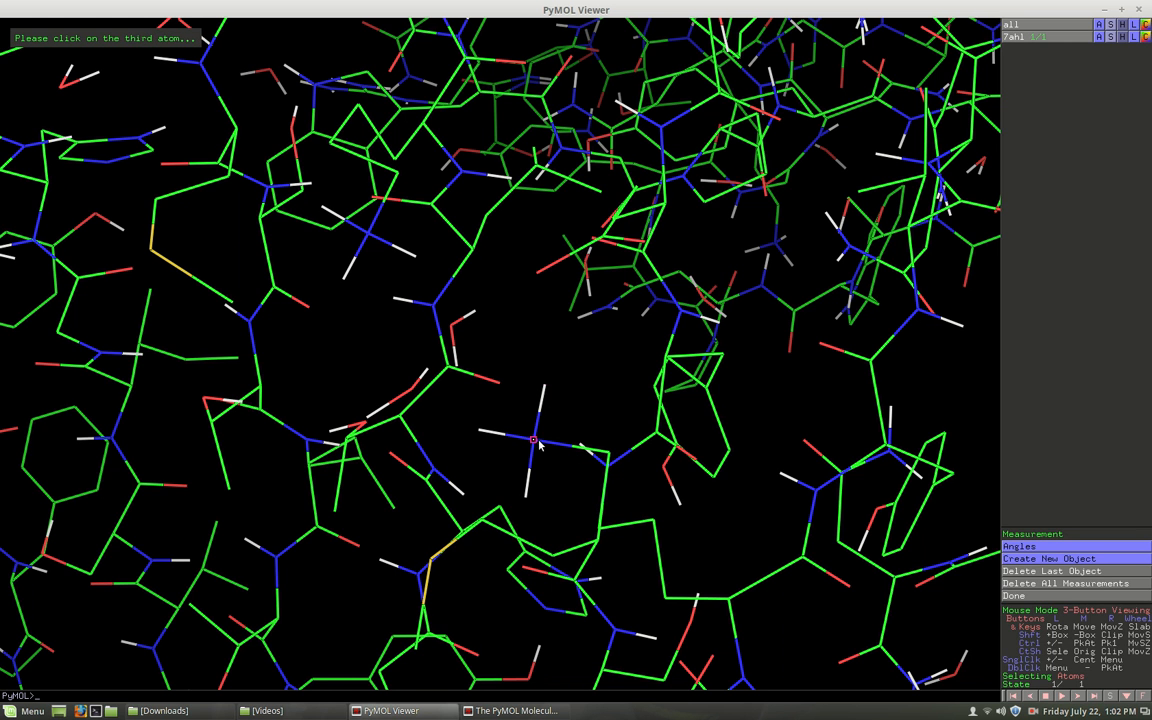
pyautogui.click(607, 457)
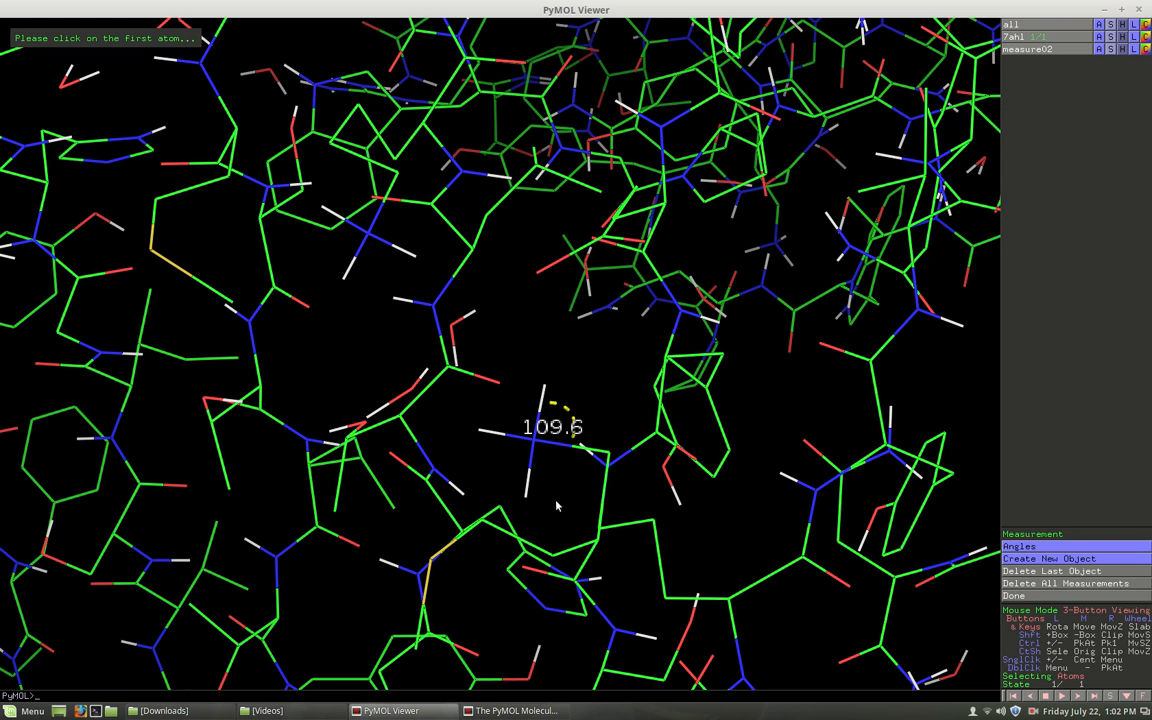
# Delete all measurements and measure the angle from the amine's lower hydrogen through the nitrogen to the adjacent carbon.
pyautogui.click(1058, 584)
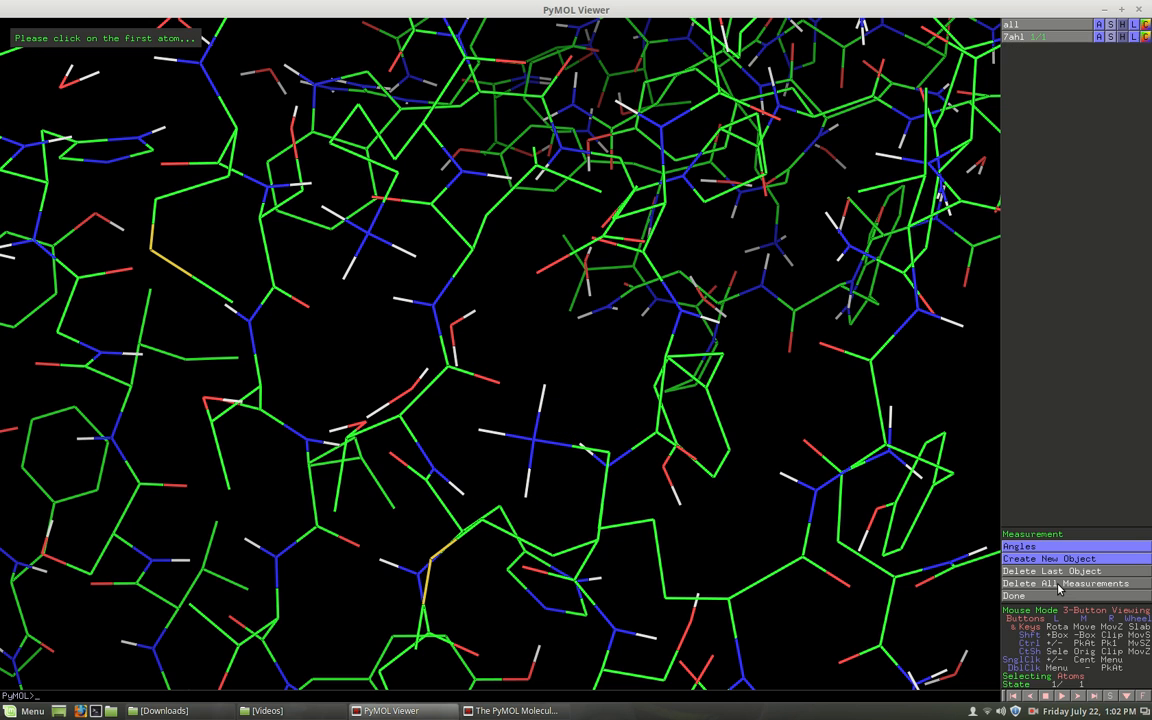
pyautogui.click(526, 497)
pyautogui.click(533, 442)
pyautogui.click(607, 455)
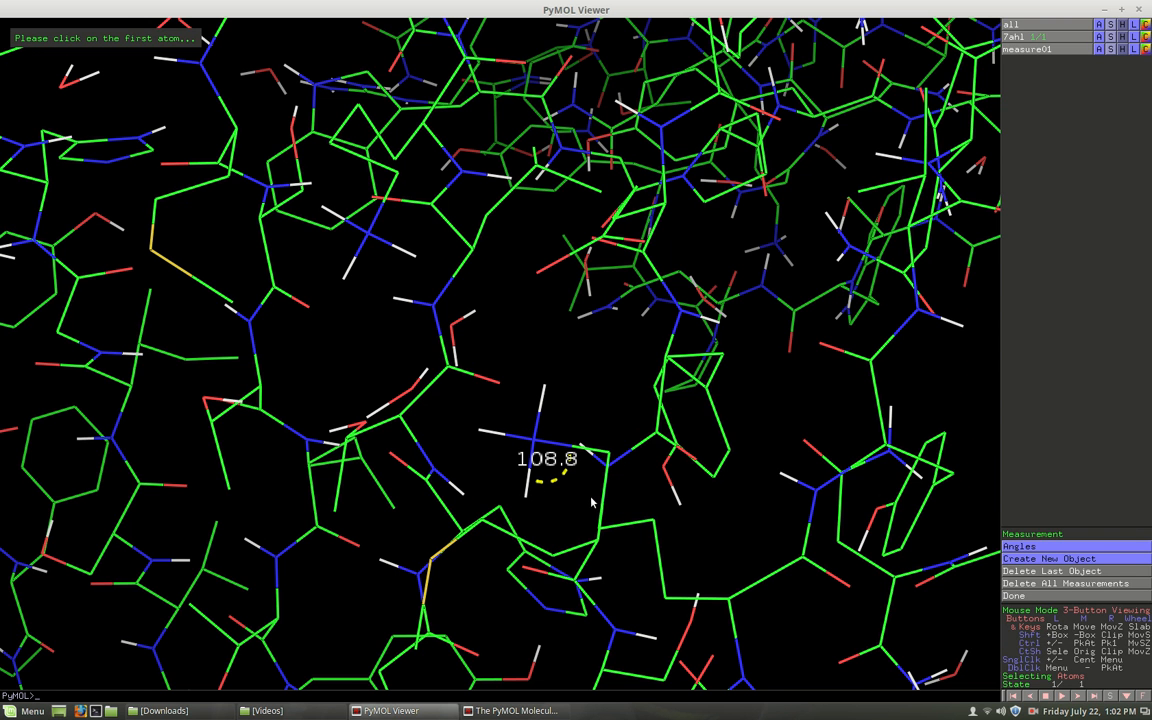
# Delete the last measurement object so that no angle remains on the structure.
pyautogui.moveTo(617, 435); pyautogui.dragTo(656, 457)
pyautogui.moveTo(140, 330); pyautogui.dragTo(216, 442)
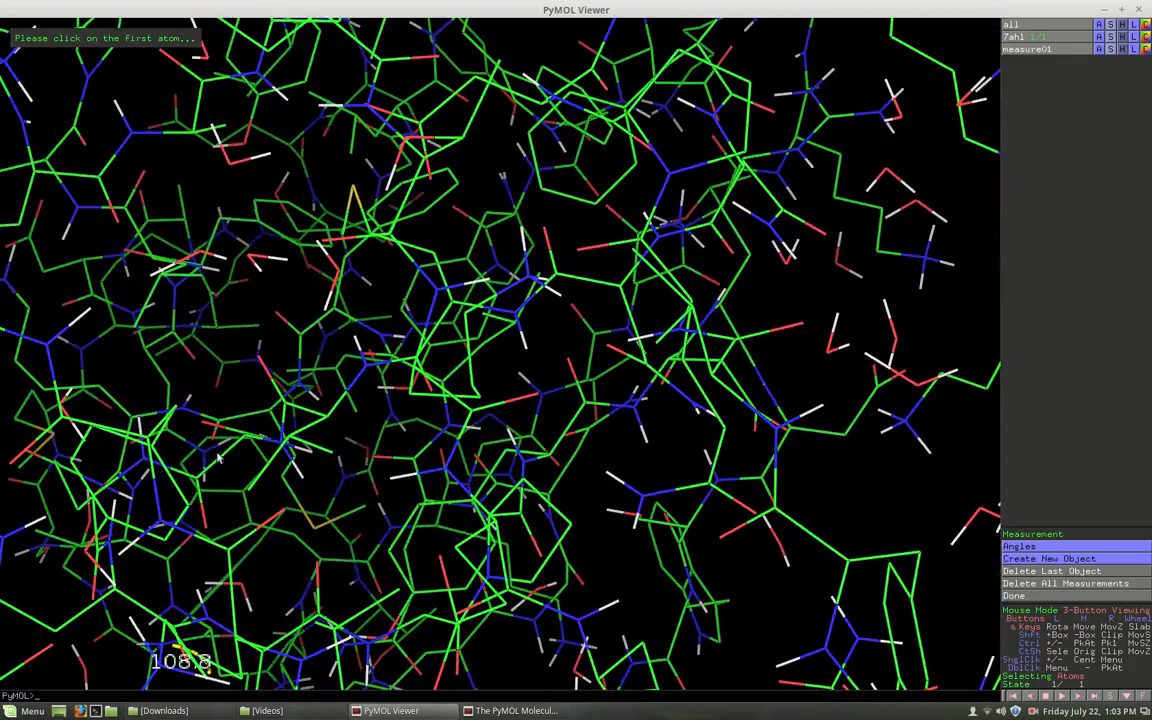
pyautogui.moveTo(276, 620); pyautogui.dragTo(318, 492)
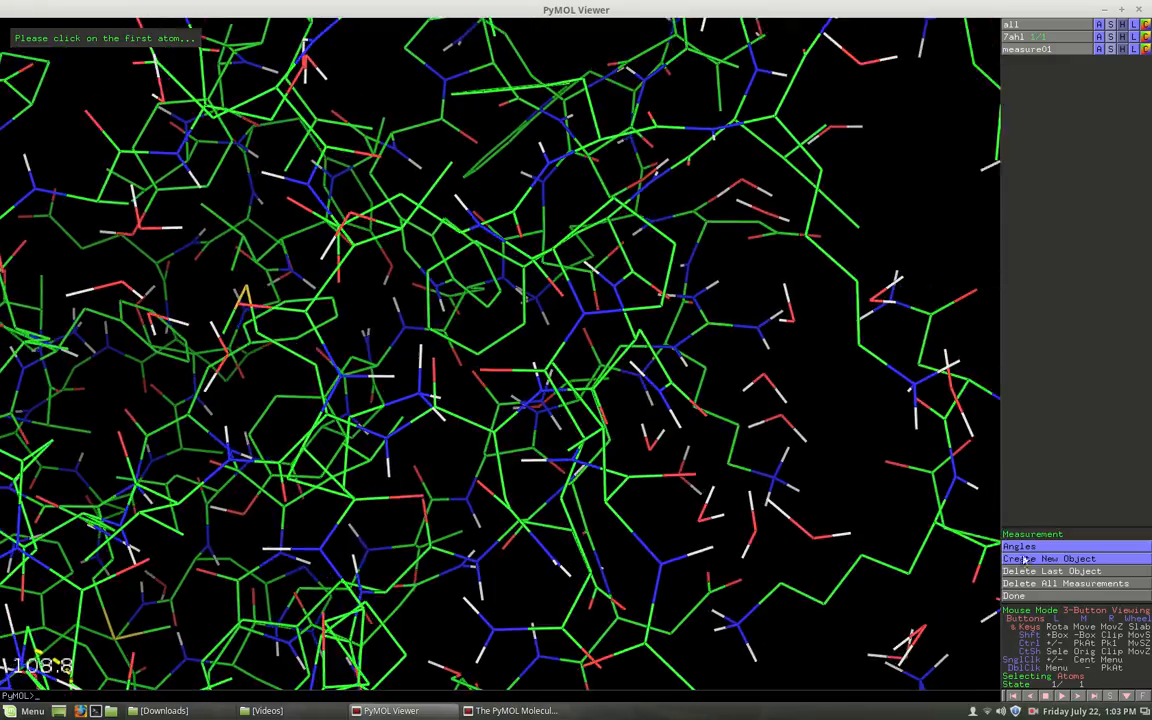
pyautogui.click(1052, 572)
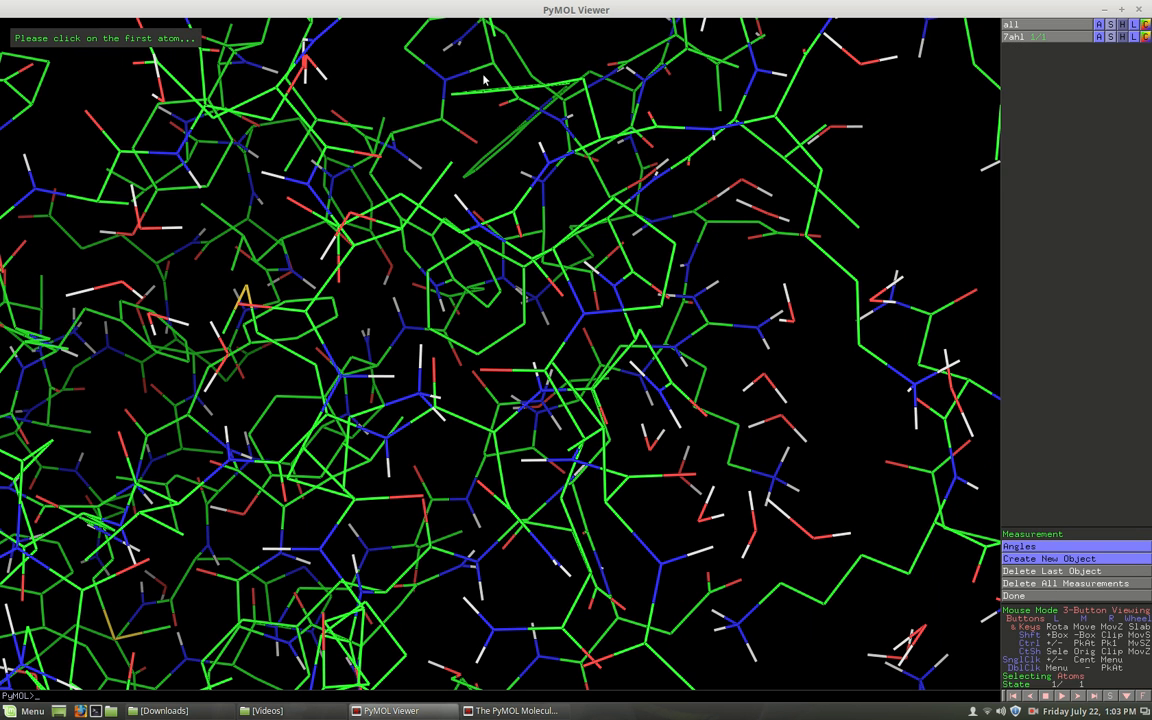
pyautogui.click(1121, 9)
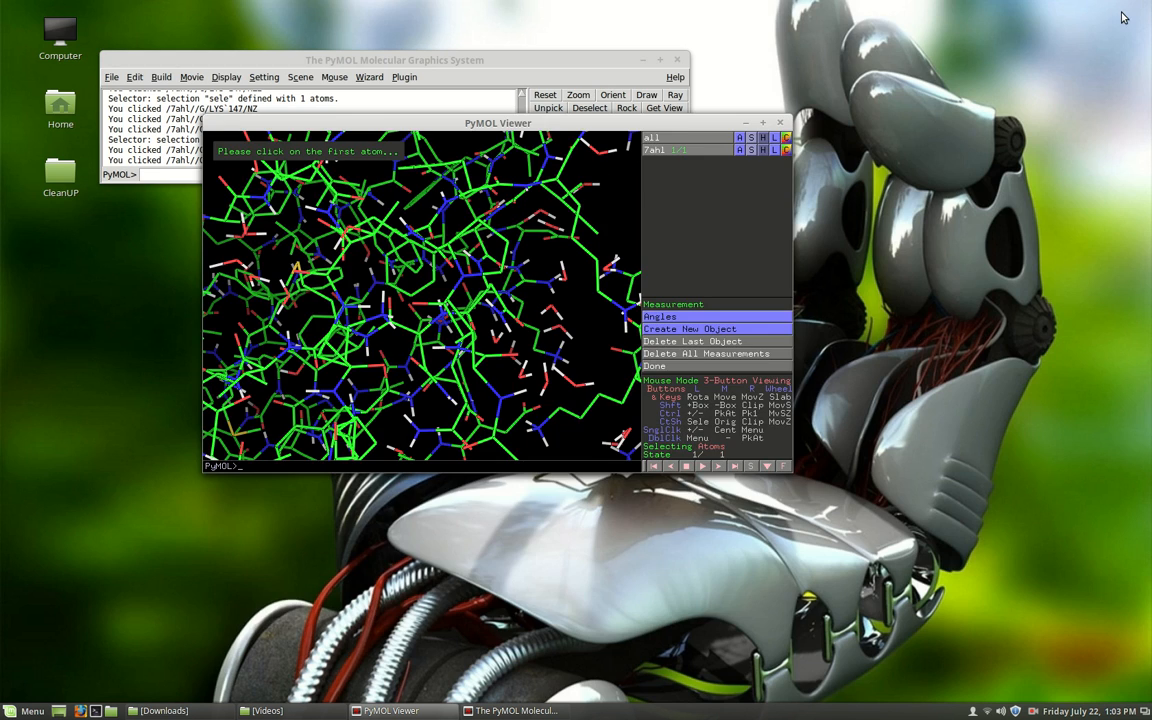
pyautogui.moveTo(565, 122); pyautogui.dragTo(568, 271)
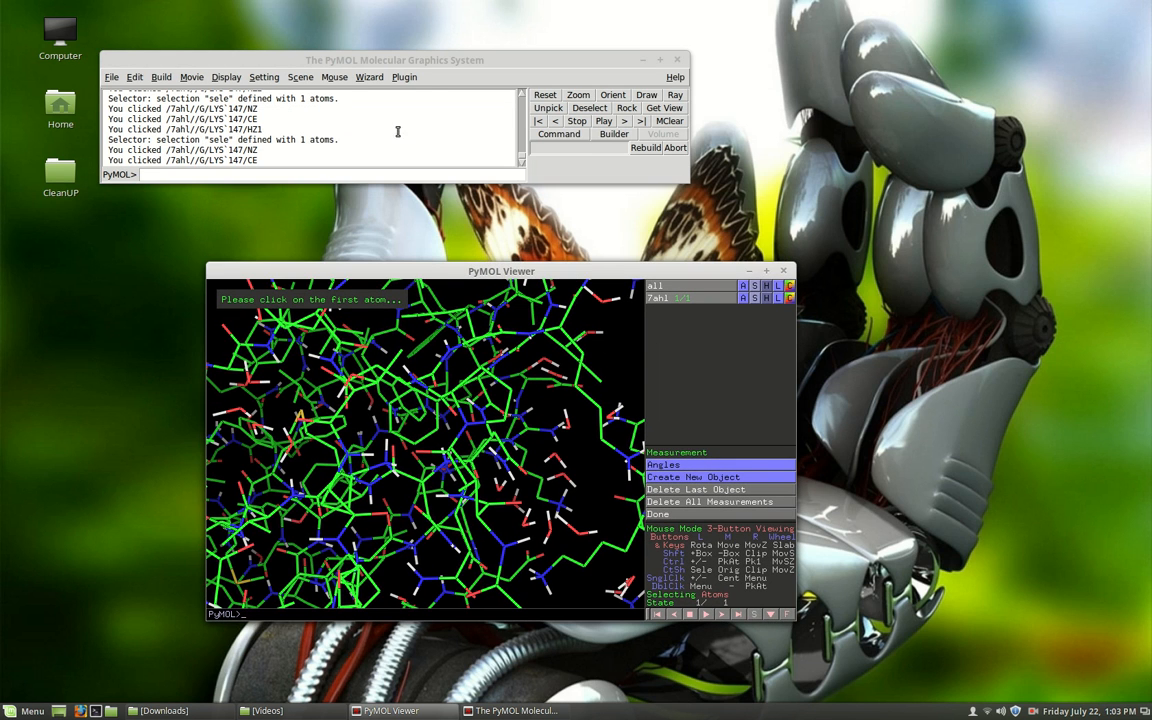
pyautogui.click(369, 77)
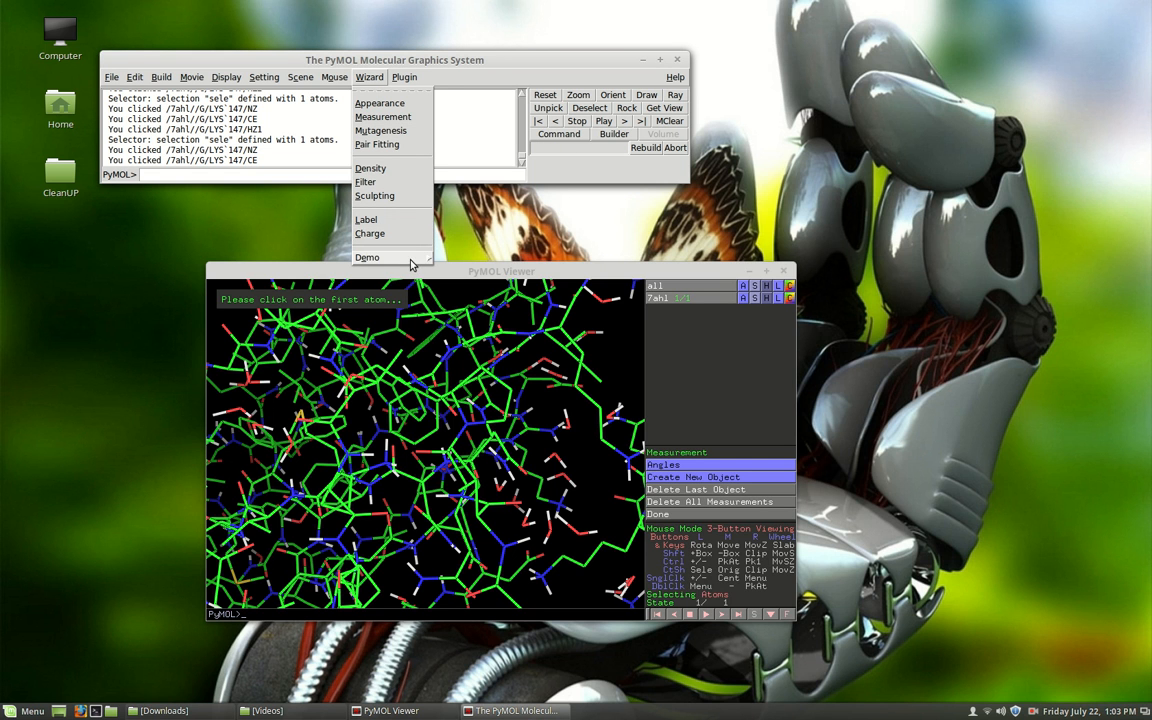
pyautogui.click(374, 75)
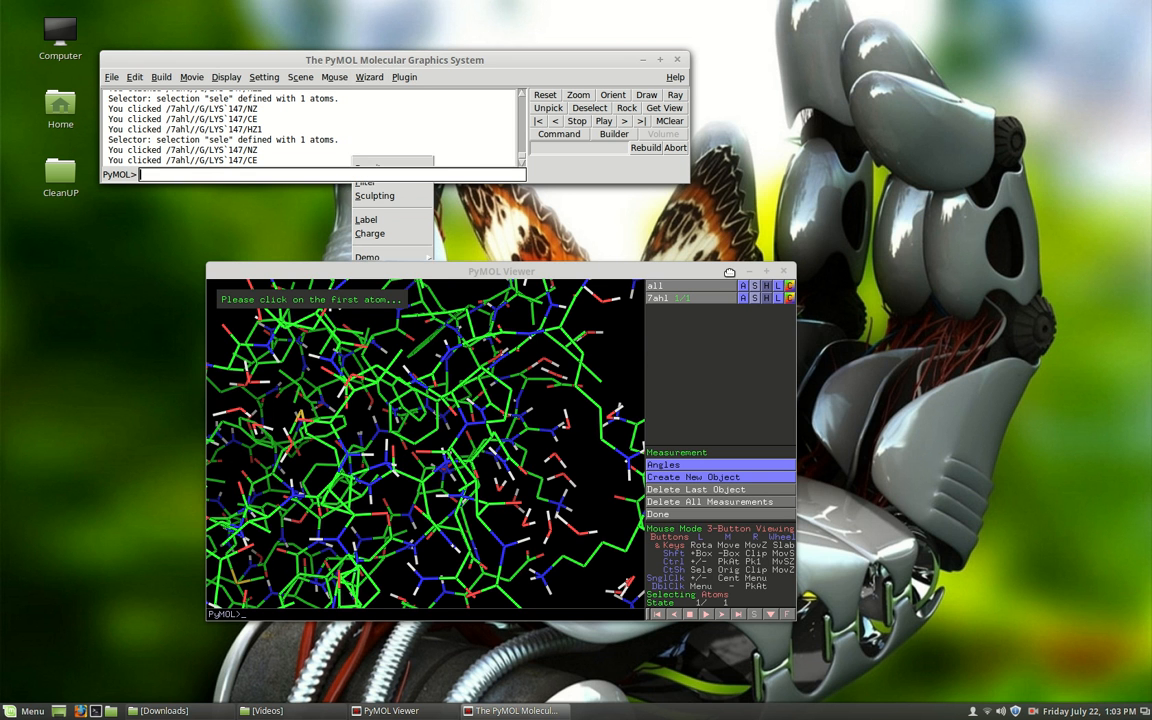
pyautogui.moveTo(730, 277); pyautogui.dragTo(873, 226)
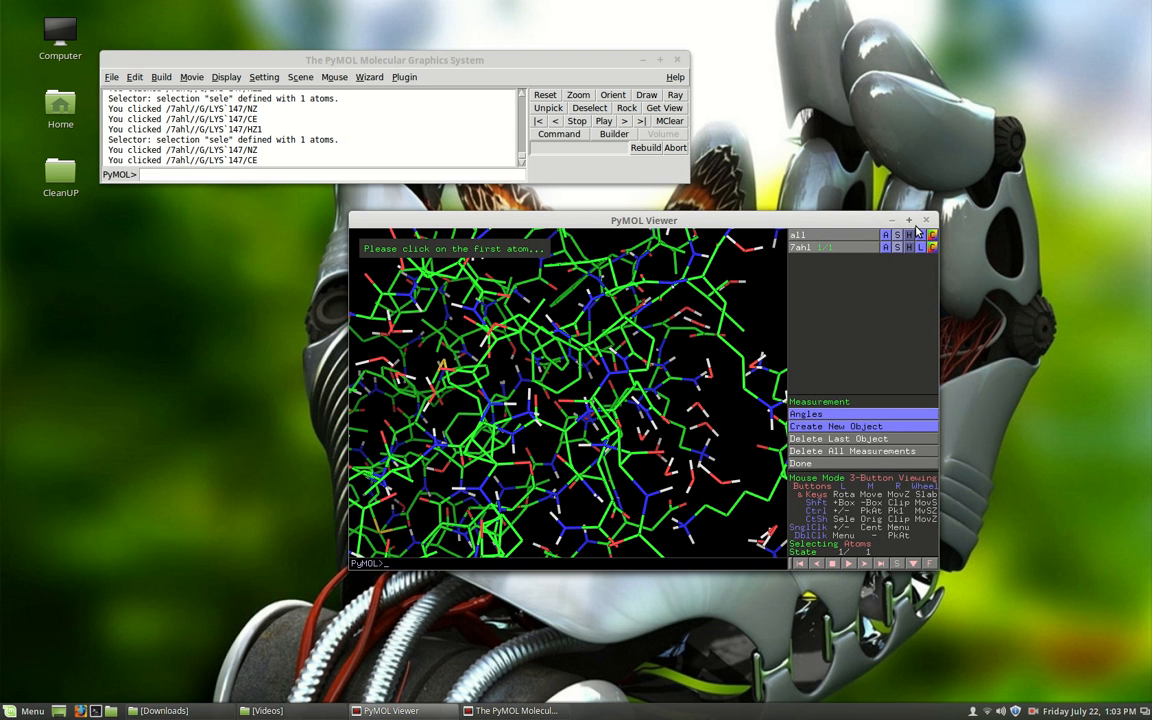
pyautogui.click(908, 220)
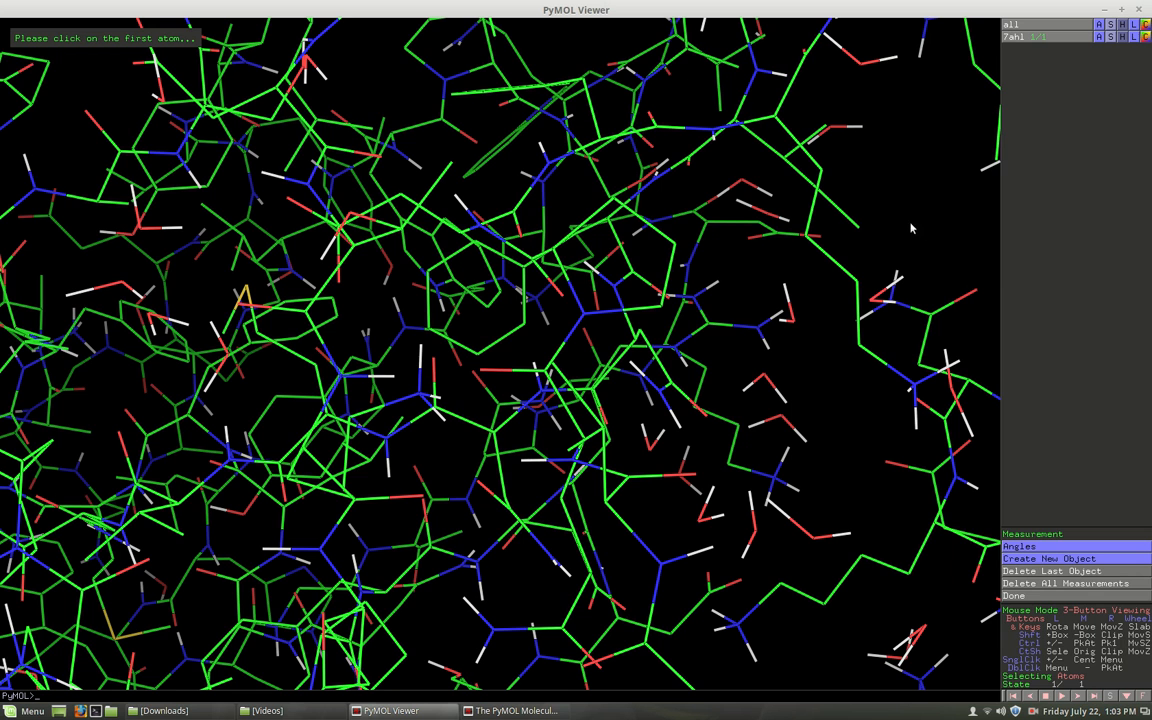
# Hide everything for object 7ahl and show it as sticks.
pyautogui.click(1122, 38)
pyautogui.click(1119, 61)
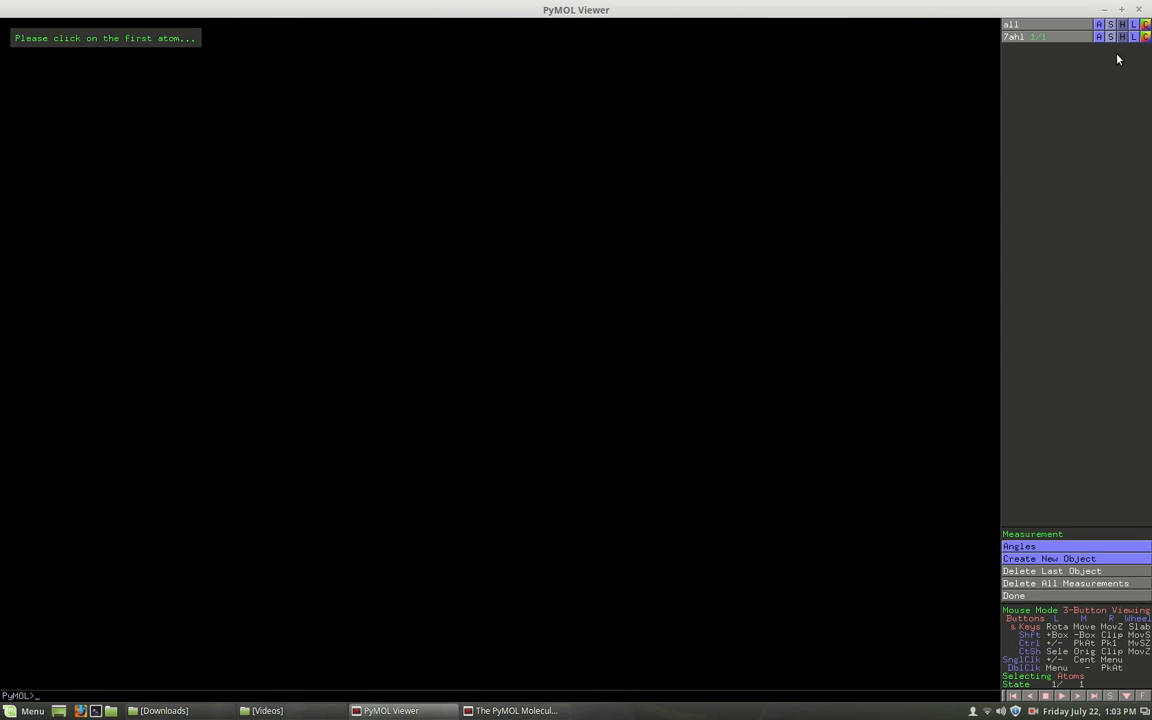
pyautogui.click(1112, 39)
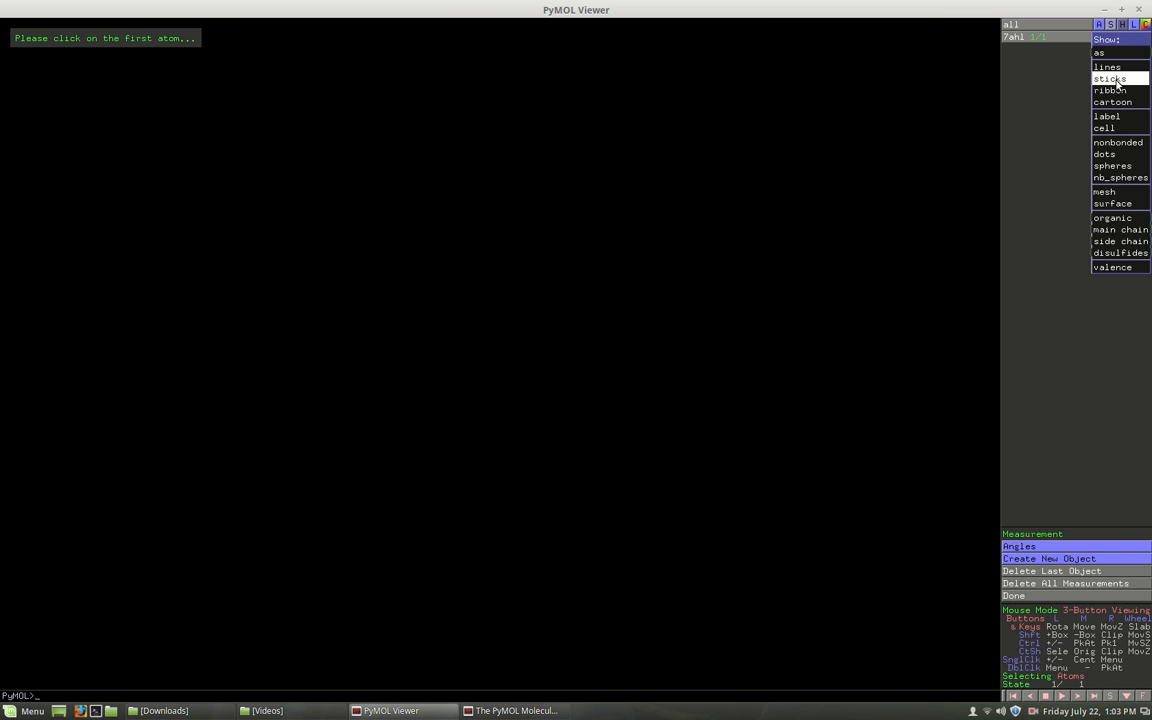
pyautogui.click(1118, 80)
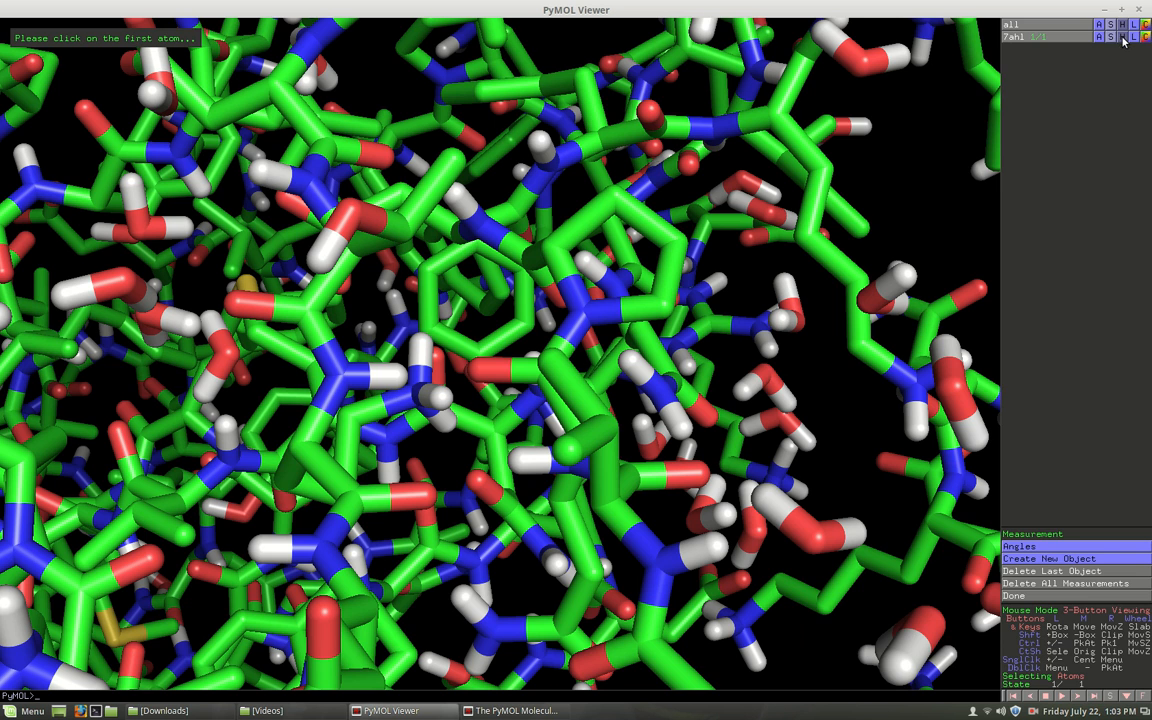
# Hide the sticks of object 7ahl and show it as a ribbon.
pyautogui.click(1122, 37)
pyautogui.click(1124, 55)
pyautogui.click(1110, 37)
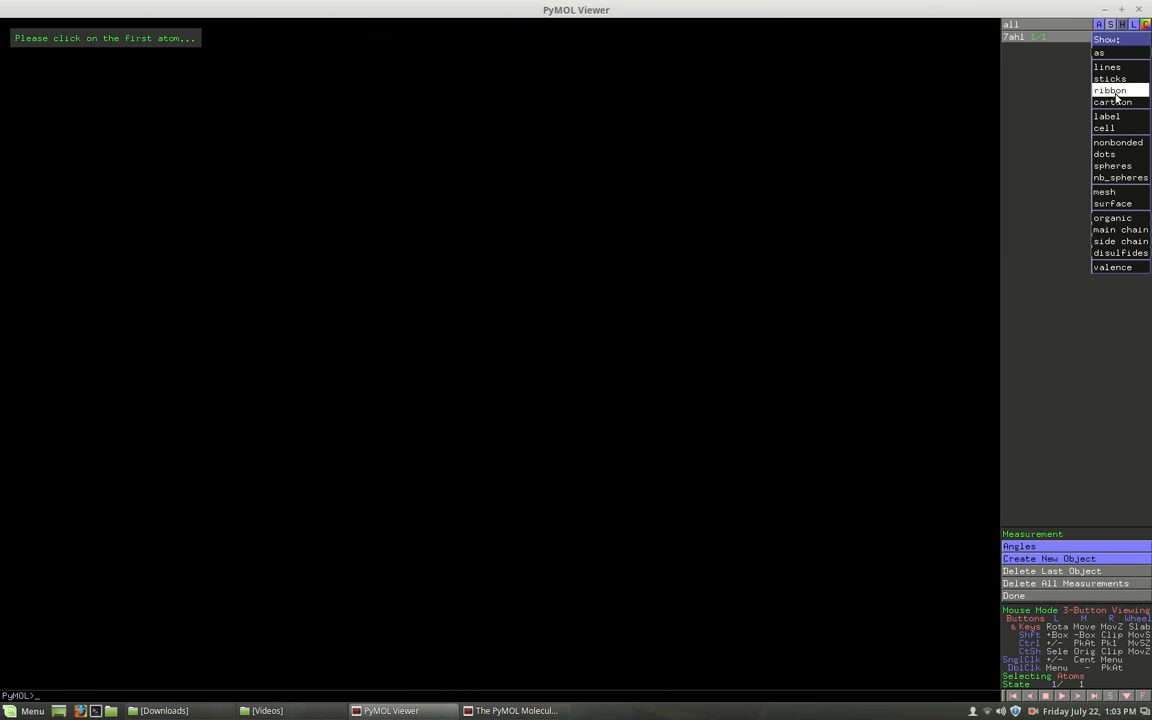
pyautogui.click(1110, 90)
# Examine the ribbon backbone of the entire 7ahl structure from several angles.
pyautogui.moveTo(861, 270)
pyautogui.mouseDown()
pyautogui.moveTo(728, 303)
pyautogui.moveTo(800, 242)
pyautogui.moveTo(849, 352)
pyautogui.moveTo(828, 381)
pyautogui.moveTo(745, 352)
pyautogui.mouseUp()
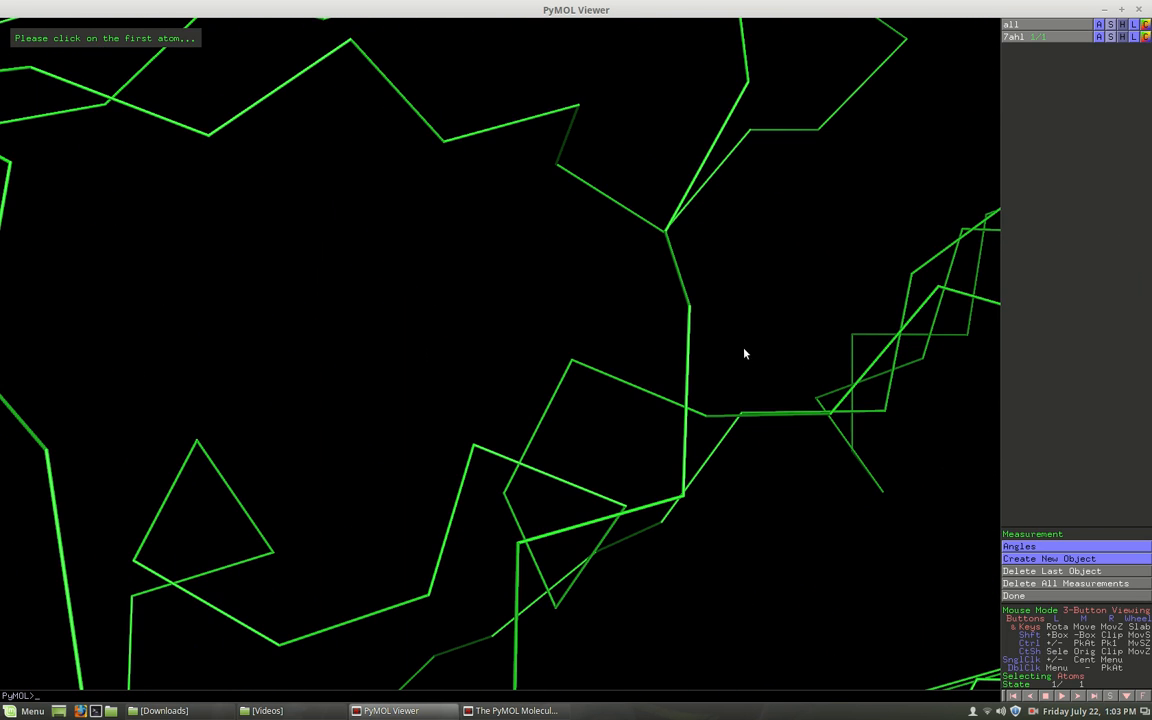
pyautogui.rightClick(757, 350)
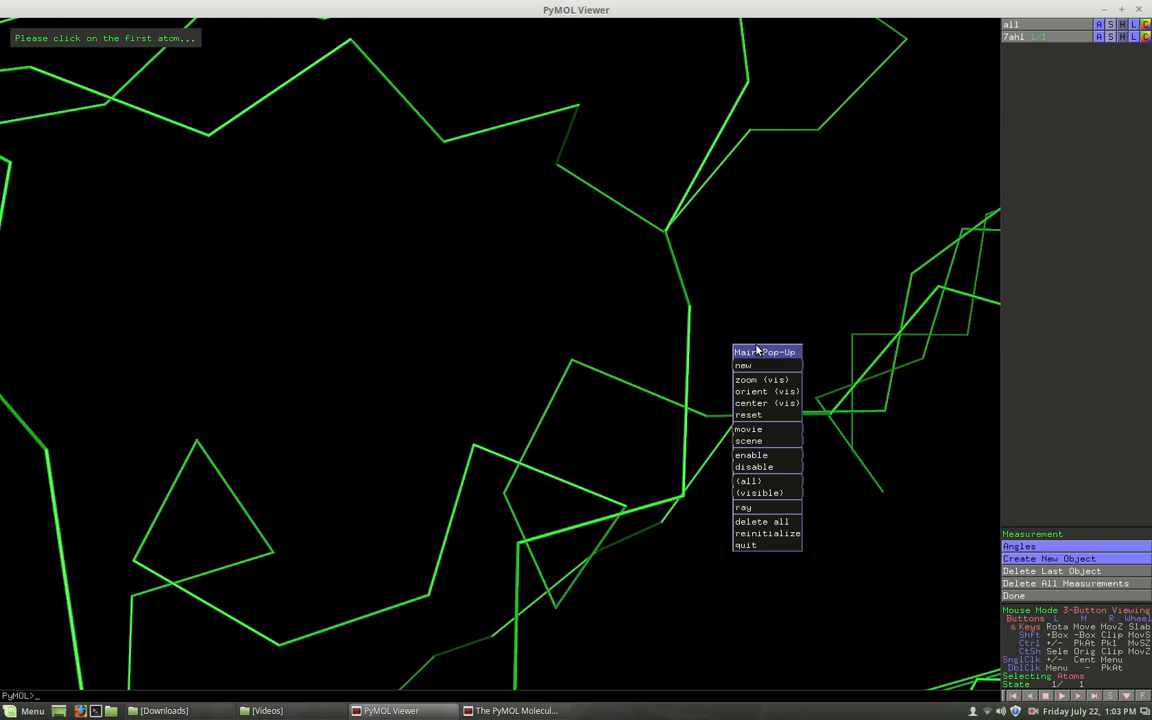
pyautogui.click(665, 343)
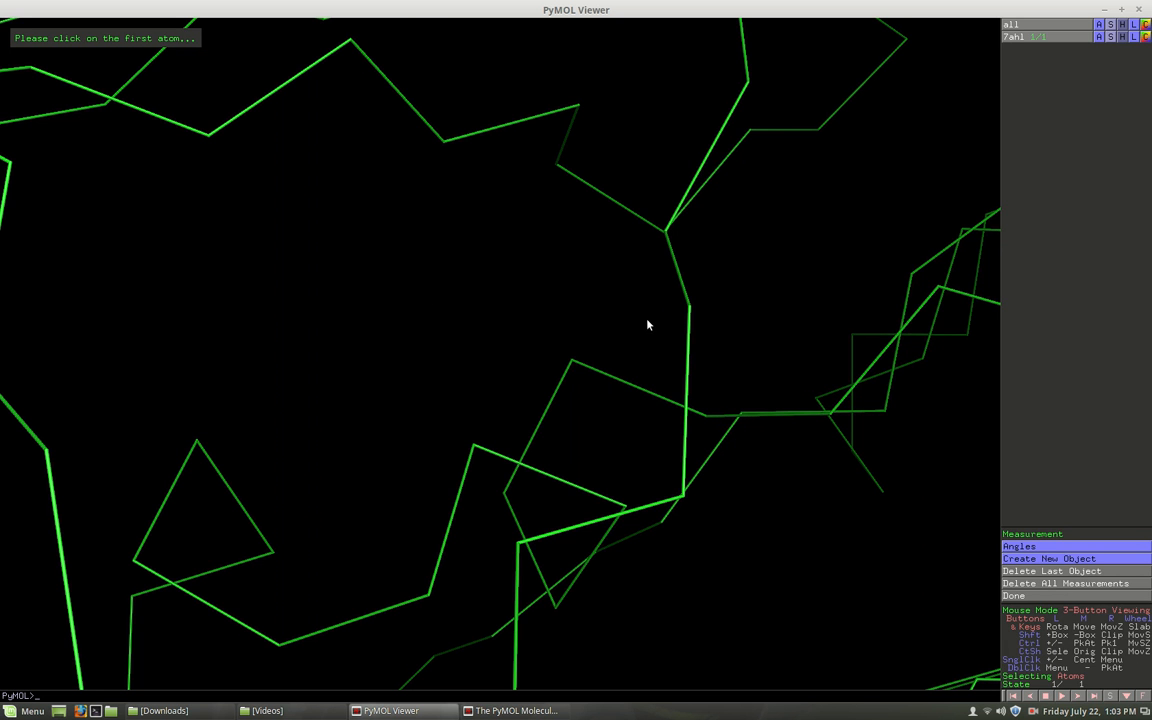
pyautogui.moveTo(661, 320); pyautogui.dragTo(651, 386)
pyautogui.moveTo(651, 381); pyautogui.dragTo(574, 256, button='right')
pyautogui.moveTo(603, 561); pyautogui.dragTo(562, 280, button='right')
pyautogui.moveTo(535, 465); pyautogui.dragTo(528, 178, button='right')
pyautogui.moveTo(521, 416); pyautogui.dragTo(517, 393, button='right')
pyautogui.moveTo(517, 396); pyautogui.dragTo(684, 334)
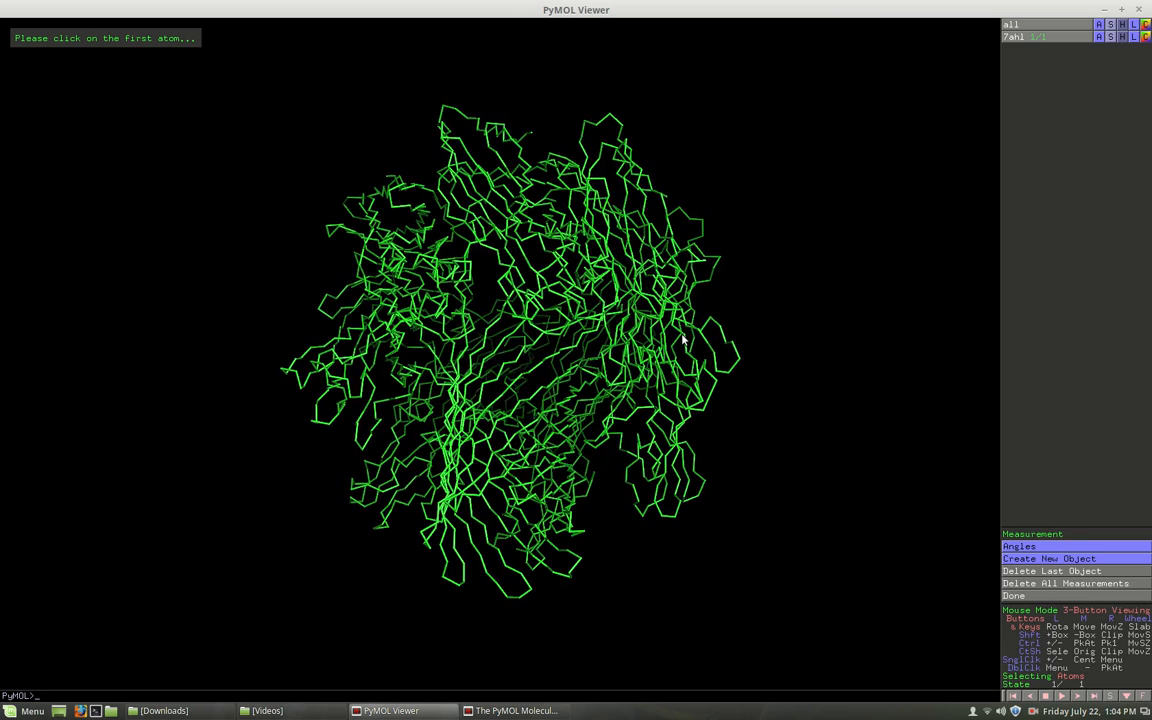
# Hide the ribbon of object 7ahl and show the whole protein as a cartoon.
pyautogui.click(1122, 36)
pyautogui.click(1121, 55)
pyautogui.click(1110, 36)
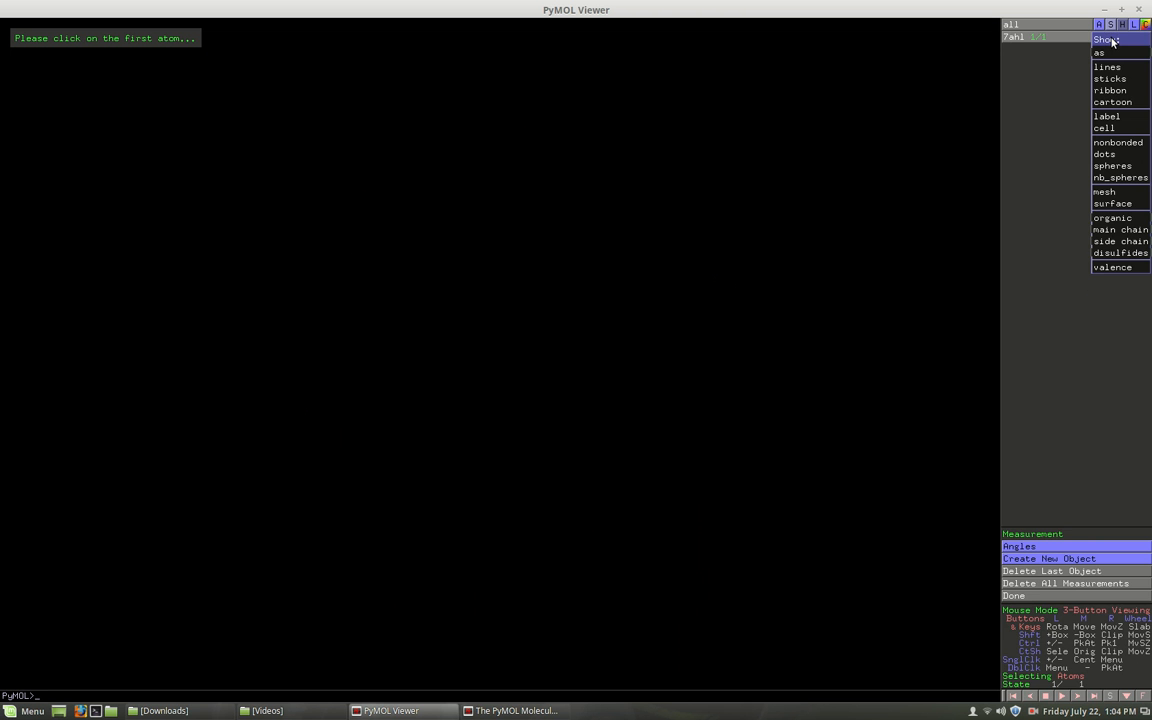
pyautogui.click(1113, 103)
pyautogui.moveTo(537, 402); pyautogui.dragTo(522, 362)
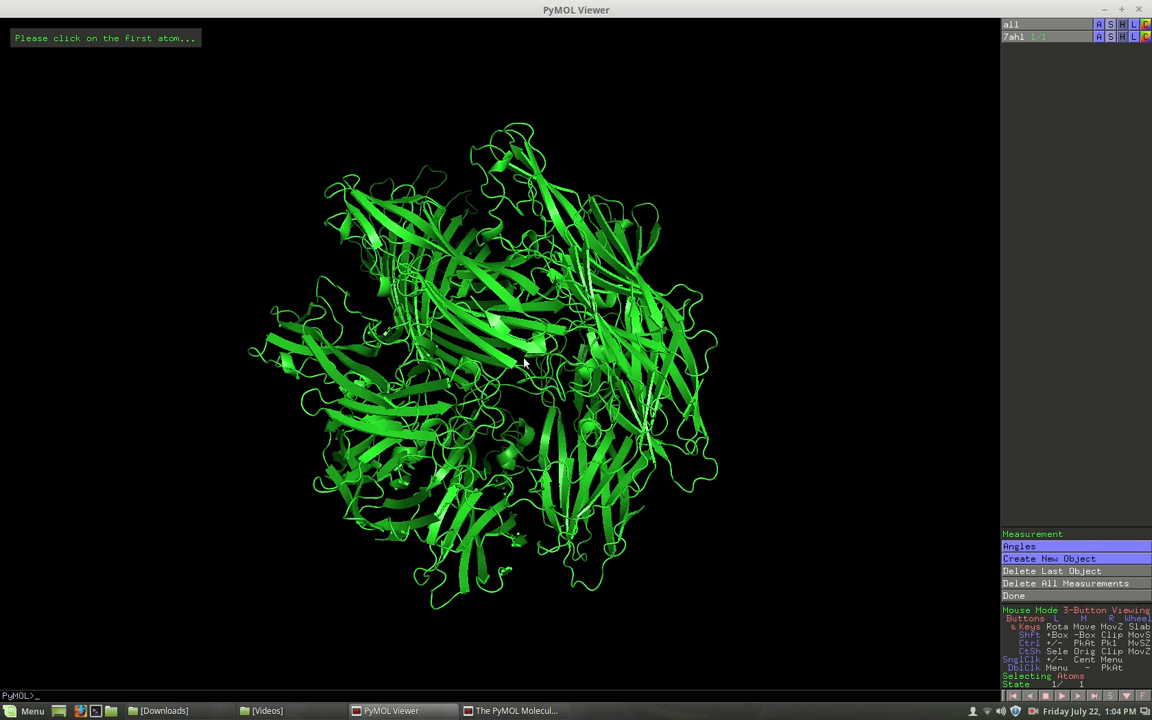
# Close the molecular viewer to end the session.
pyautogui.click(1140, 10)
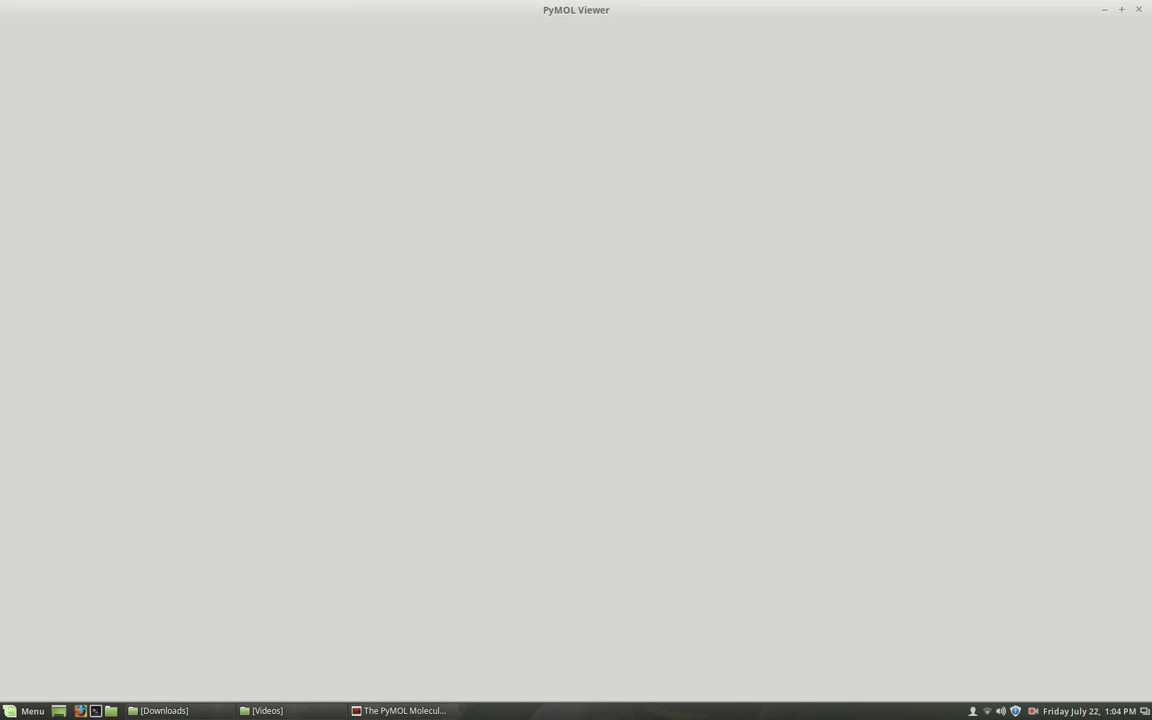
pyautogui.click(1032, 710)
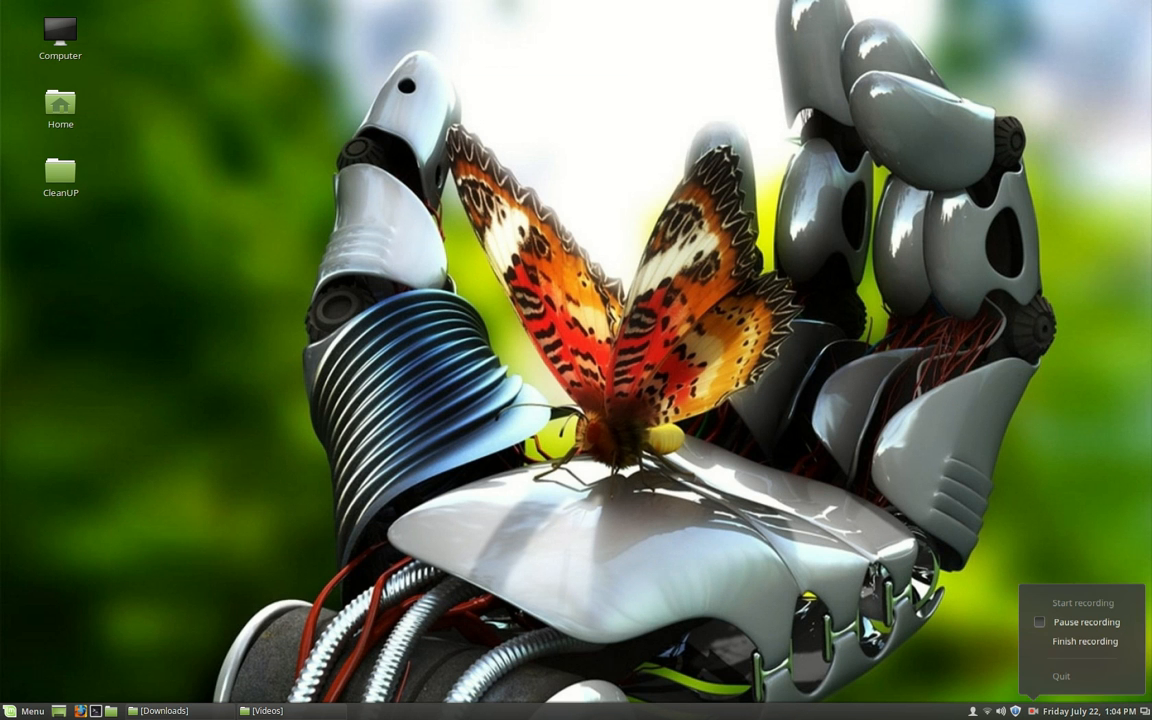